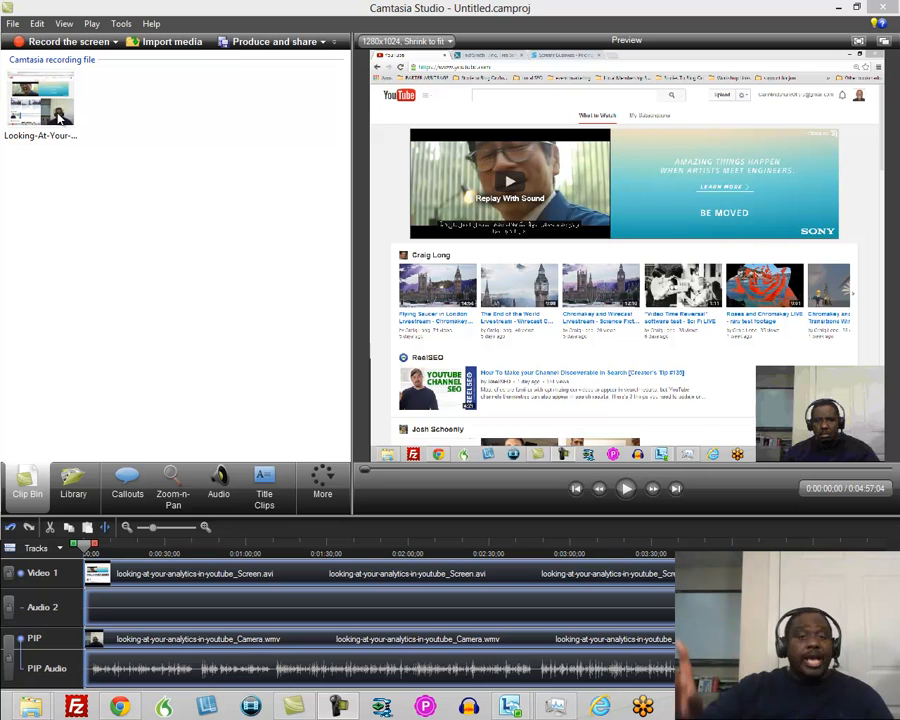
Add a title clip at the start of the timeline, before the screen recording.
click(58, 117)
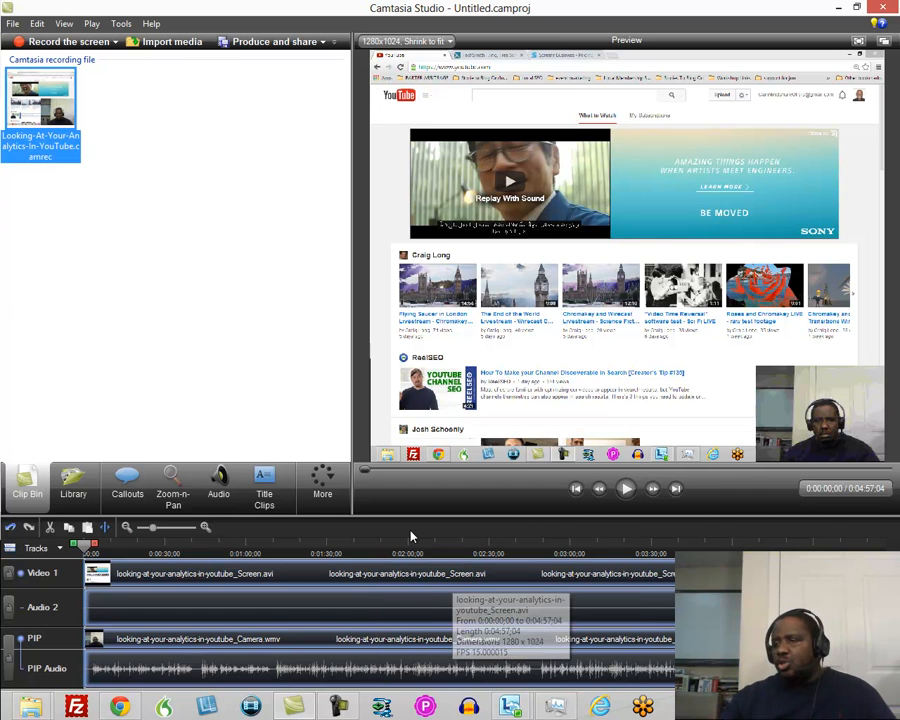
click(331, 480)
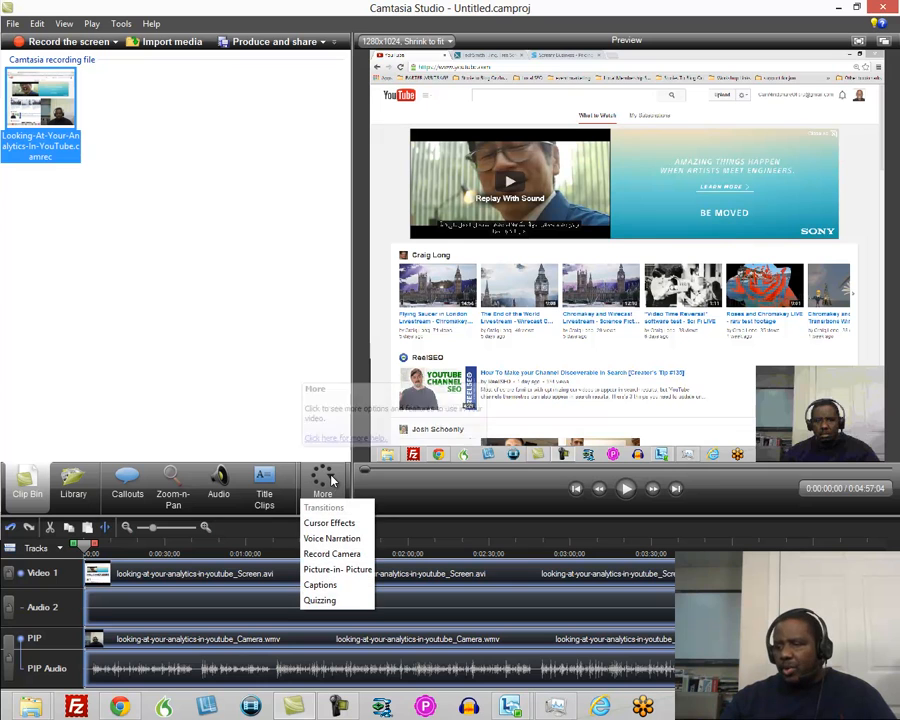
click(267, 450)
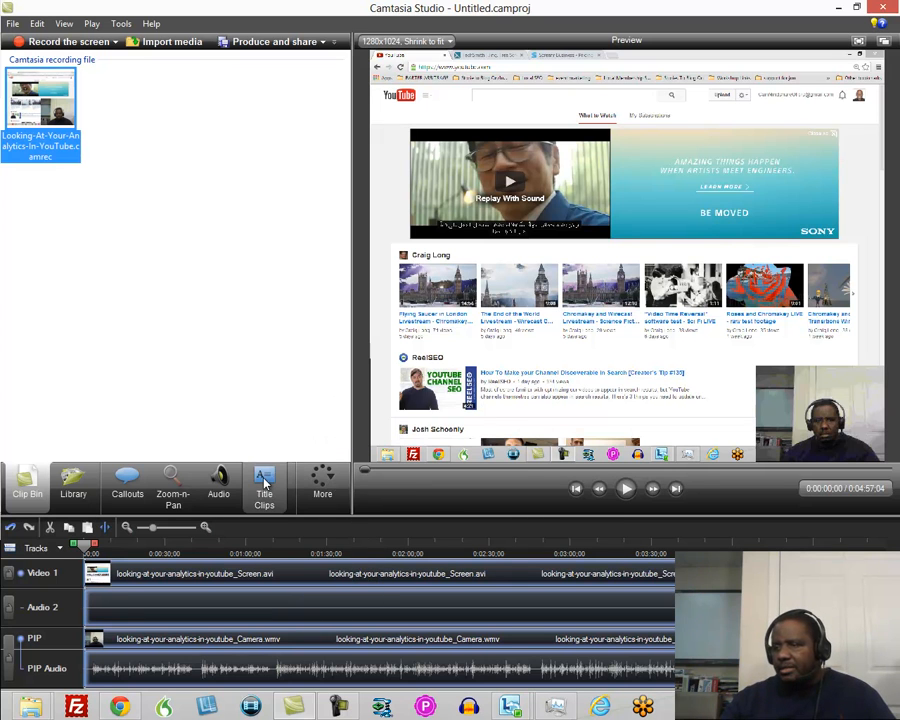
click(264, 480)
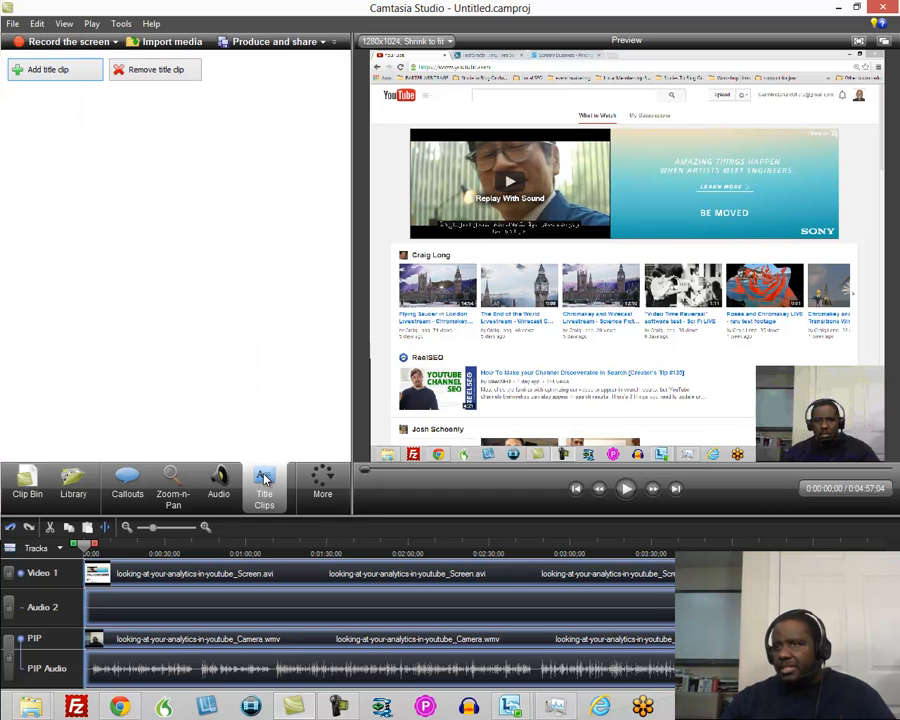
click(55, 70)
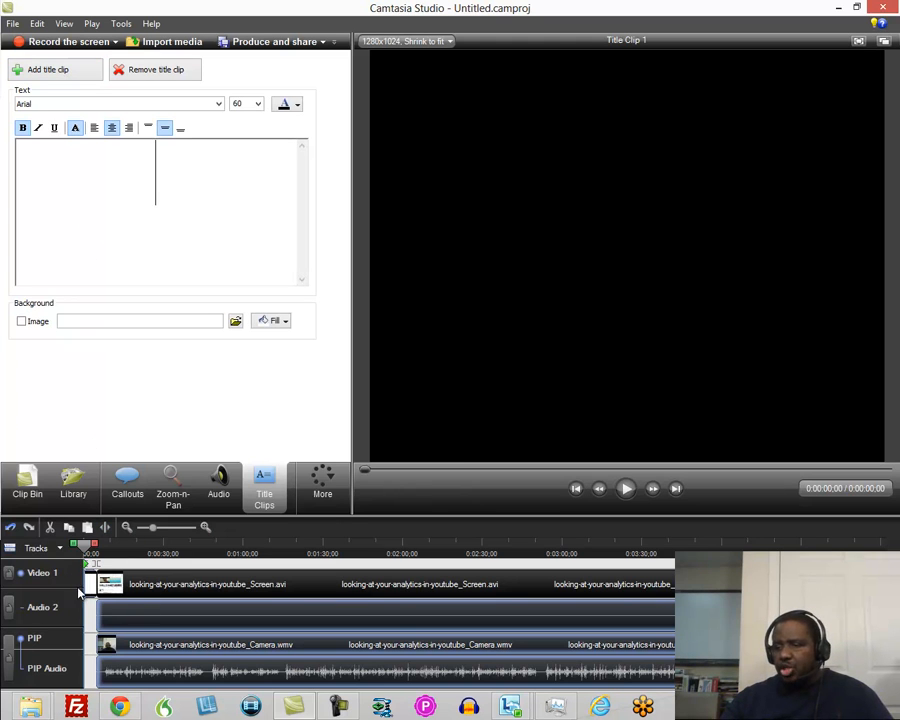
Enter "Looking At Your YouTube Analytics" as the title clip's text, with a line break after "At".
click(118, 590)
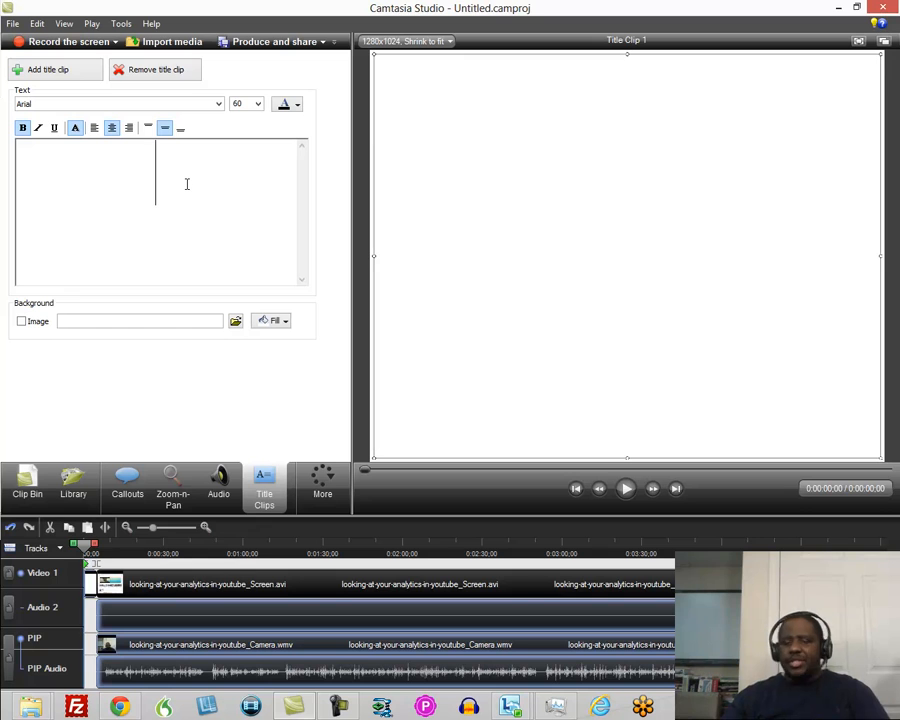
text(HOw to)
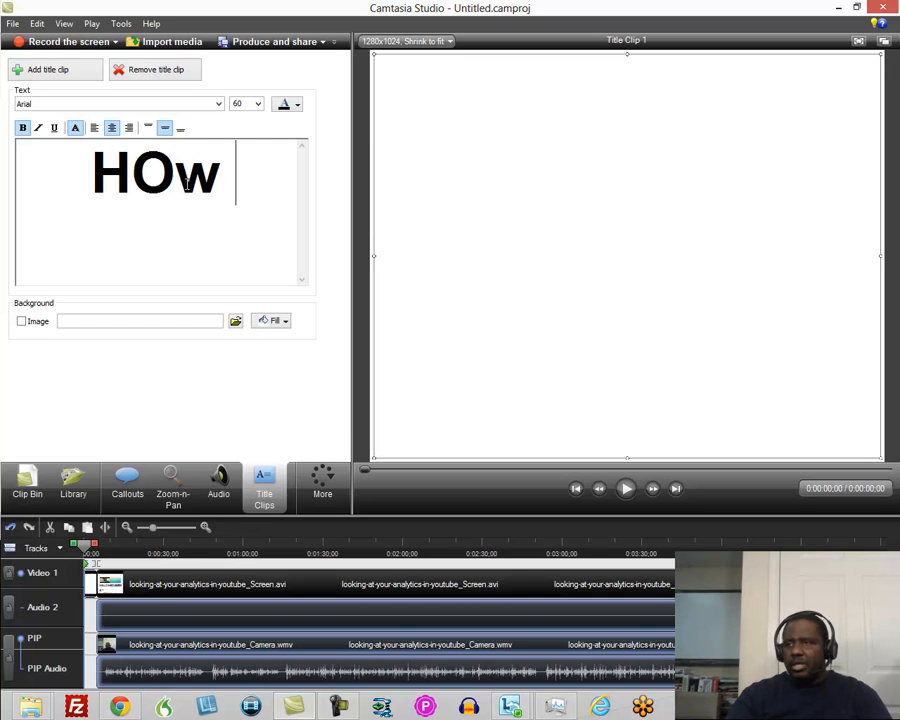
key(BackSpace)
key(BackSpace)
key(BackSpace)
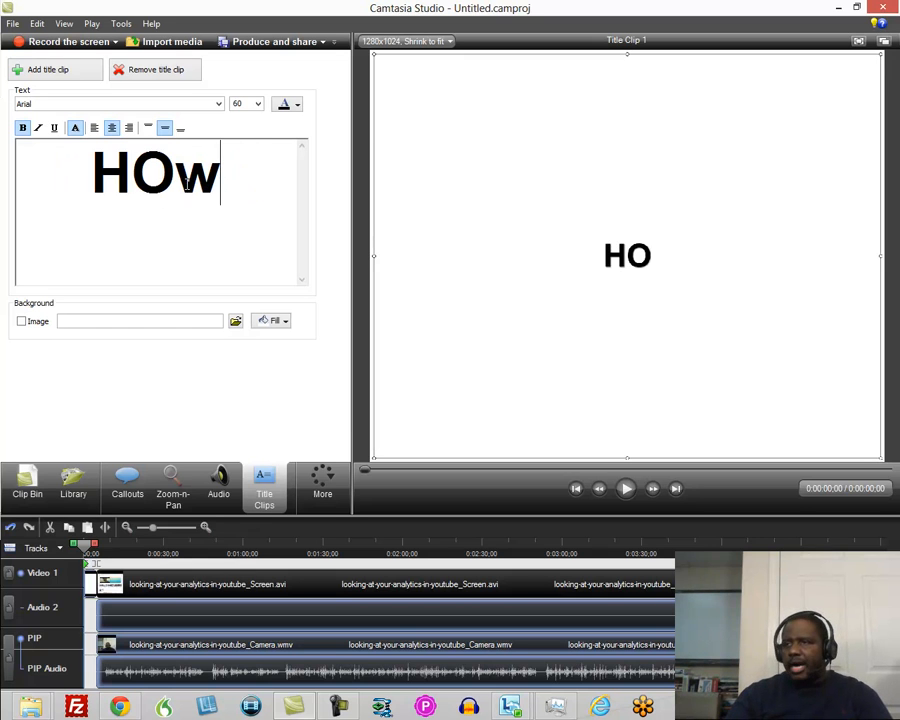
key(BackSpace)
key(BackSpace)
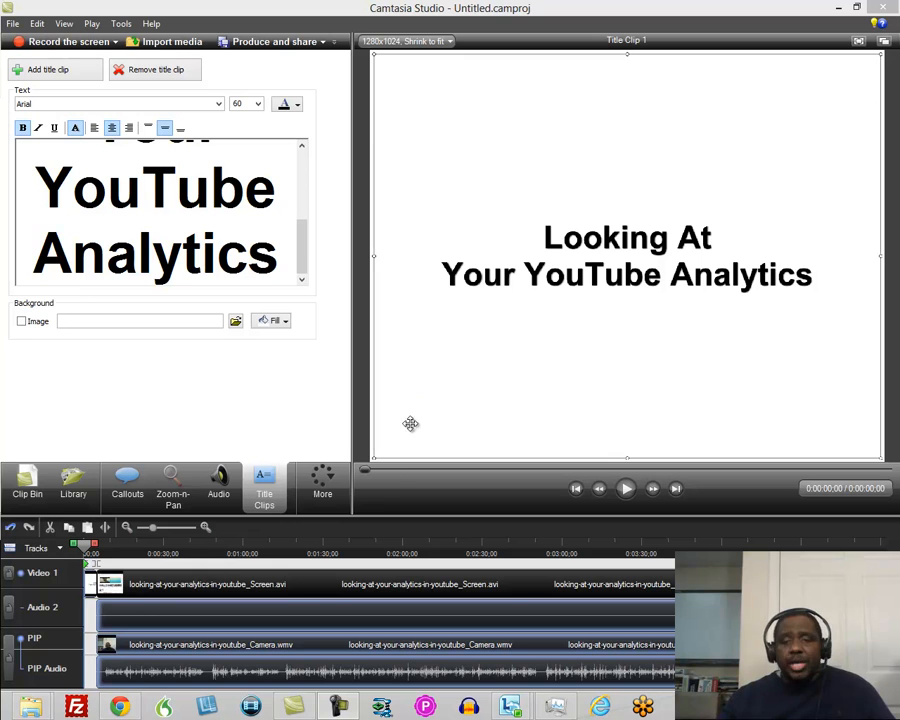
Insert a Cube rotate transition between the title clip and the screen recording, and play it back.
click(330, 478)
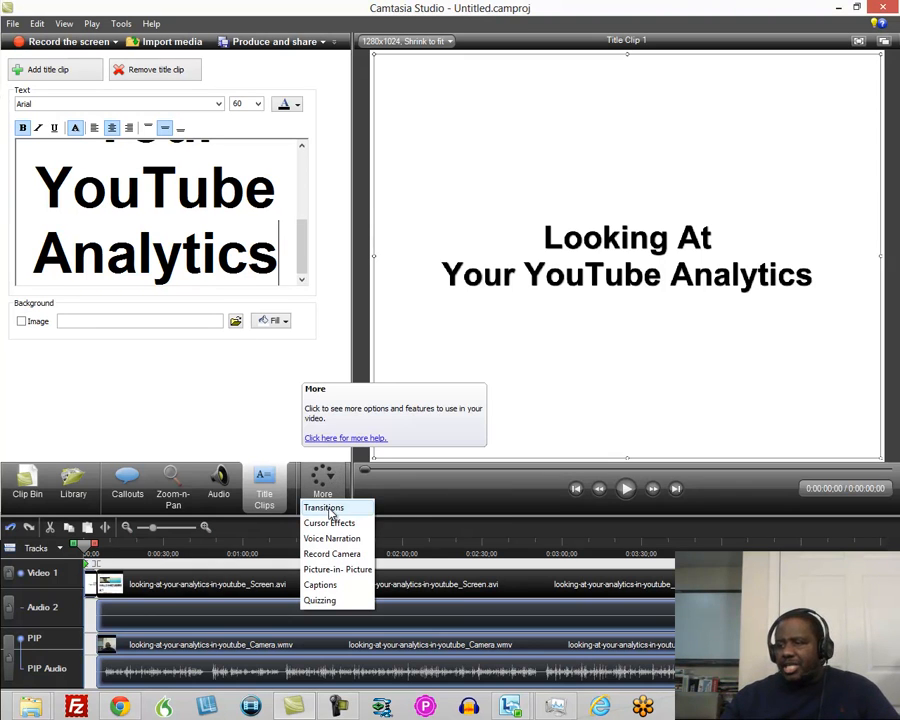
click(330, 509)
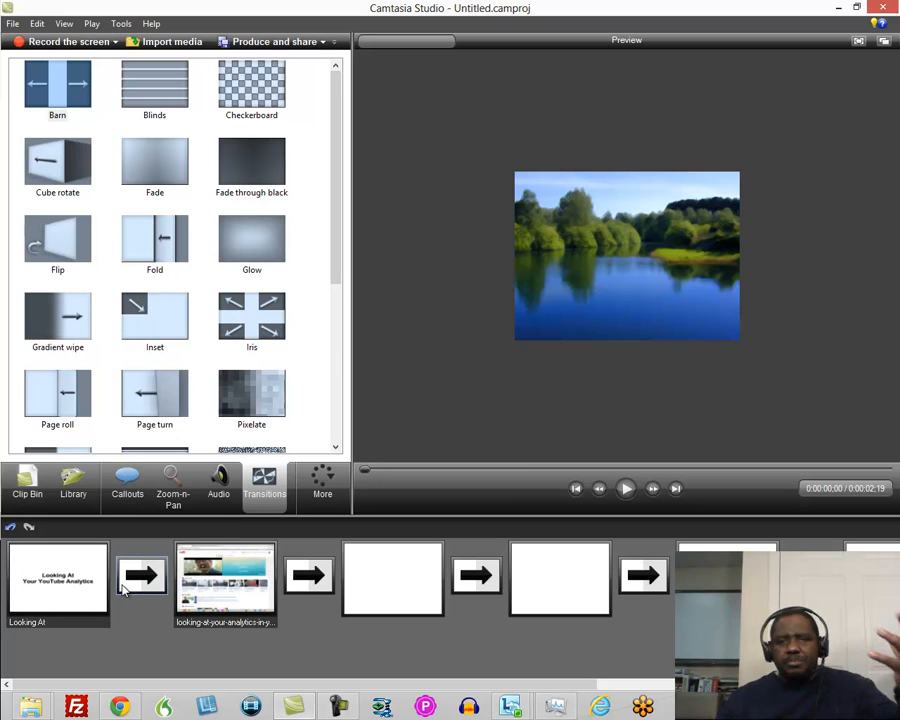
right_click(60, 173)
click(101, 183)
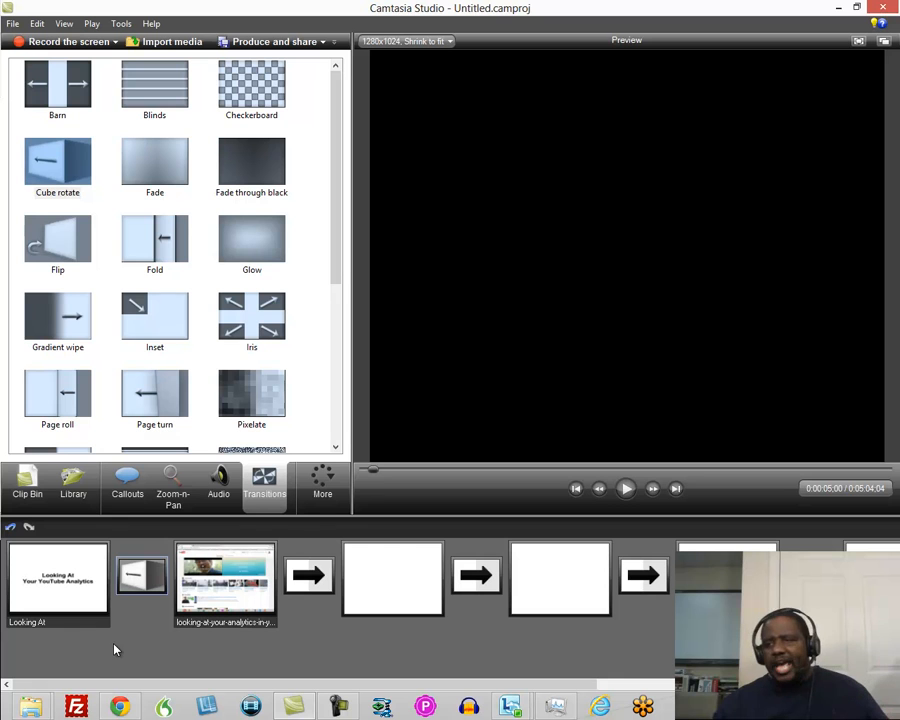
click(624, 489)
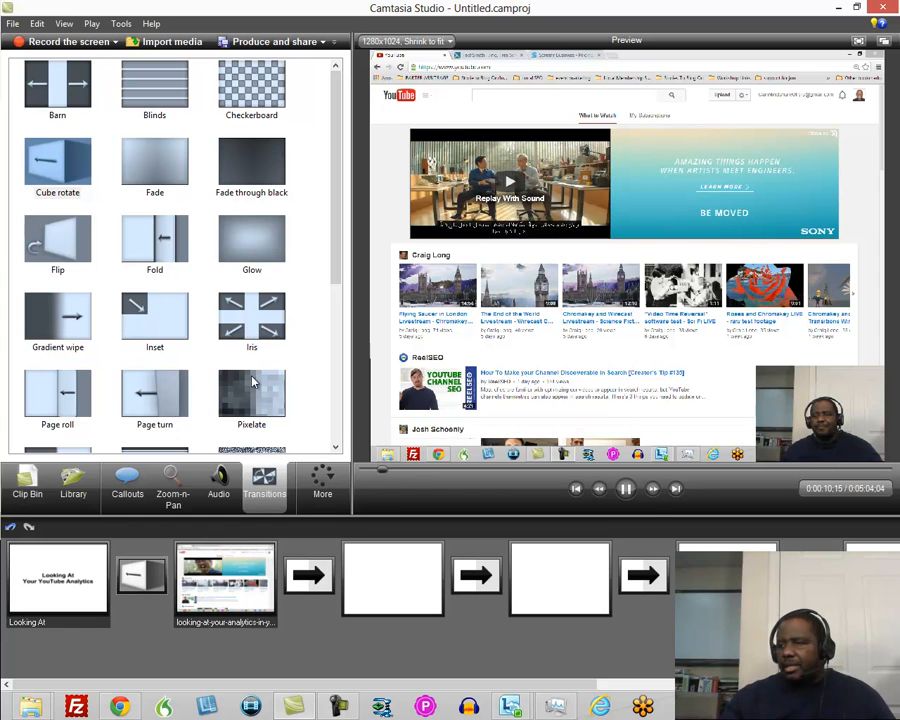
click(625, 488)
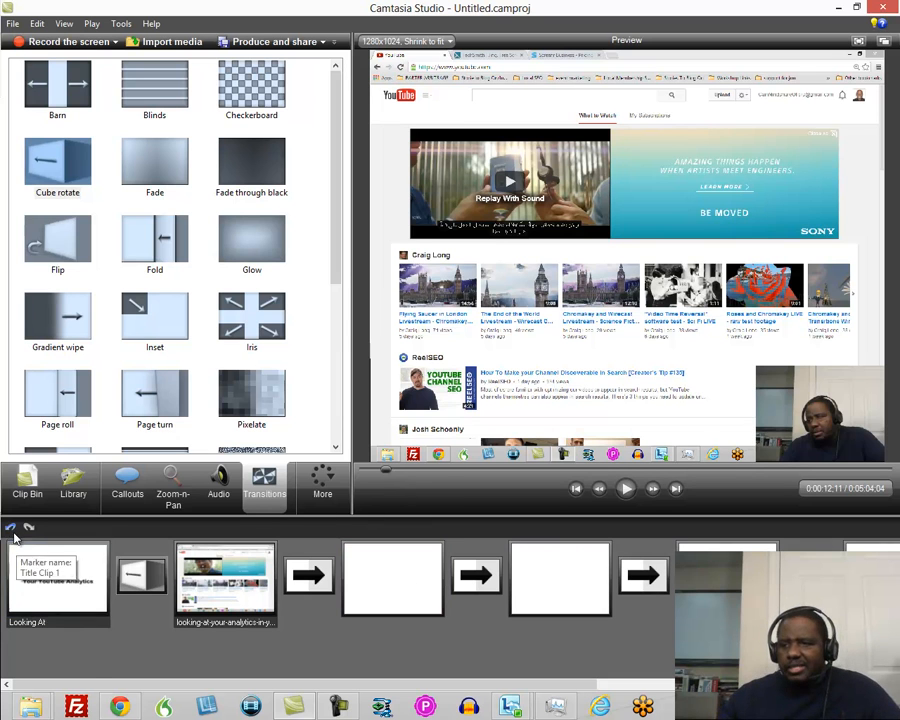
Add a cursor effects keyframe at 0:00:07;00, where the screen recording begins.
click(27, 484)
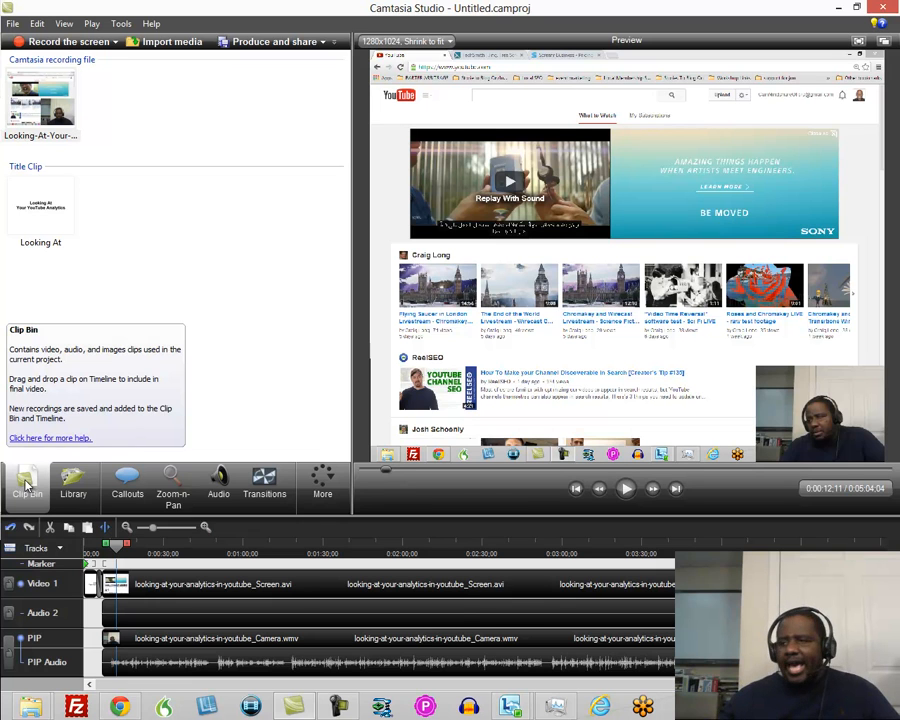
click(333, 477)
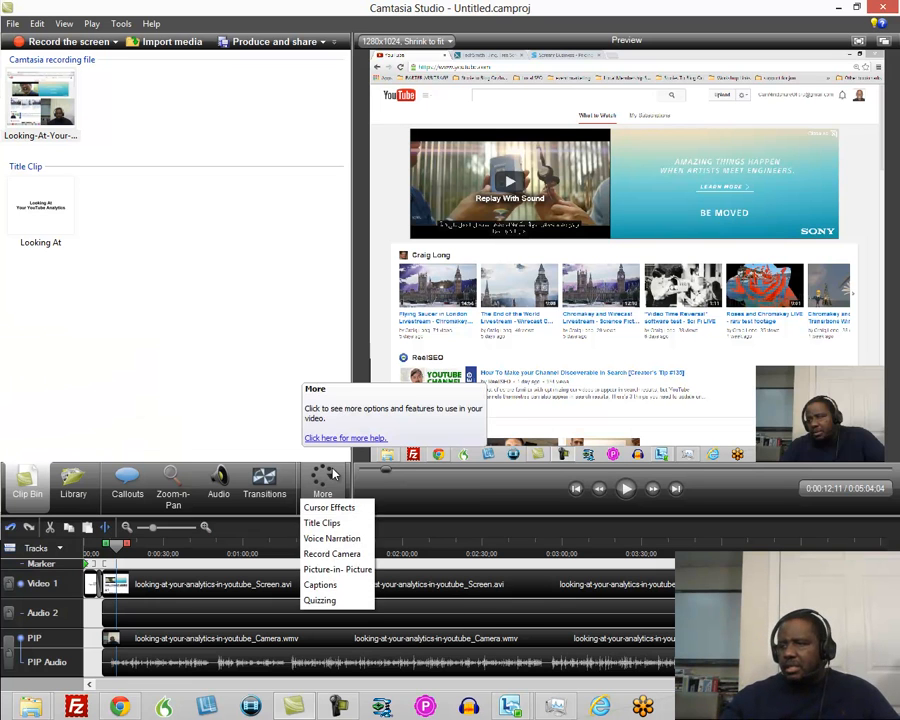
click(333, 509)
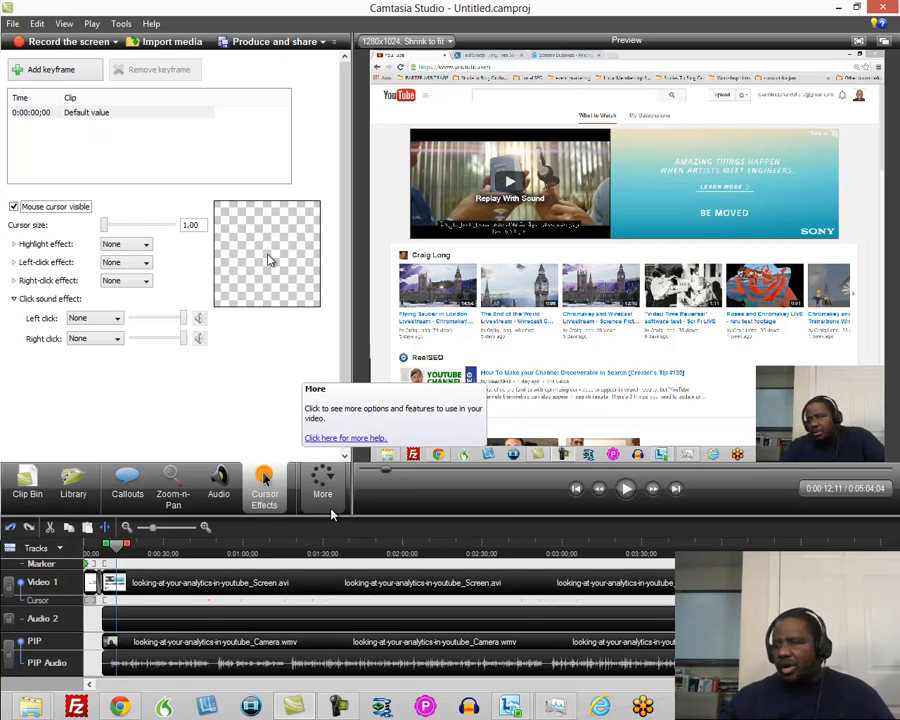
click(576, 495)
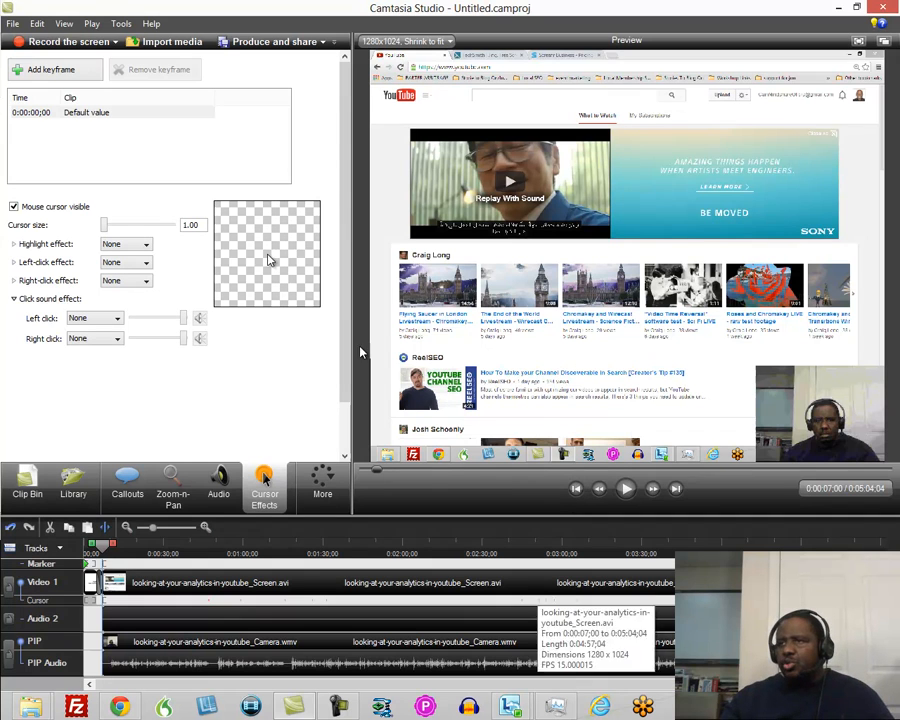
click(42, 68)
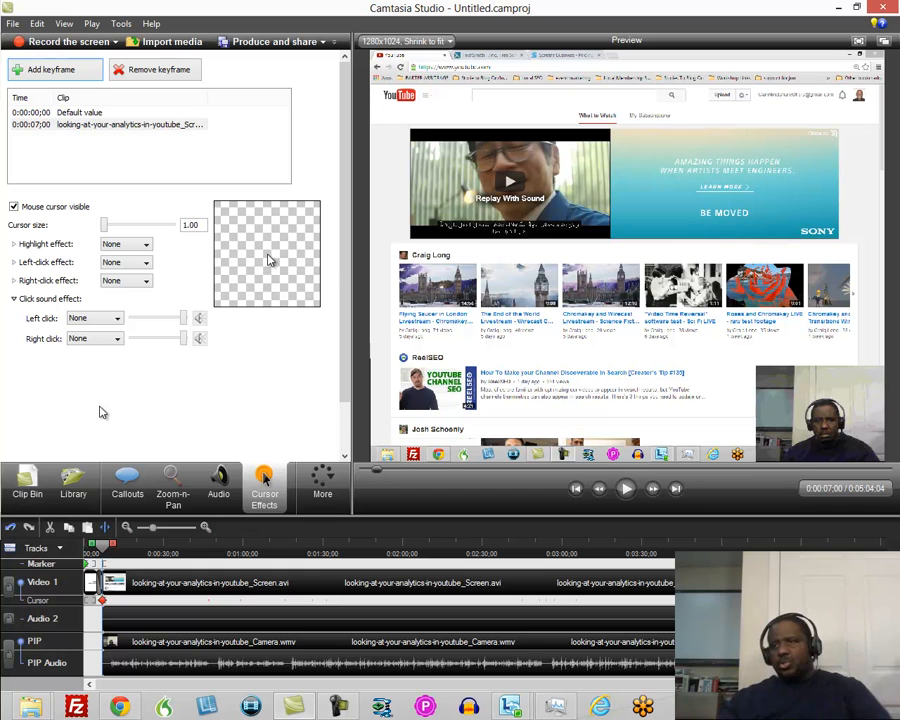
Set the keyframe's cursor highlight effect to Highlight and both the left-click and right-click effects to Rings.
click(146, 249)
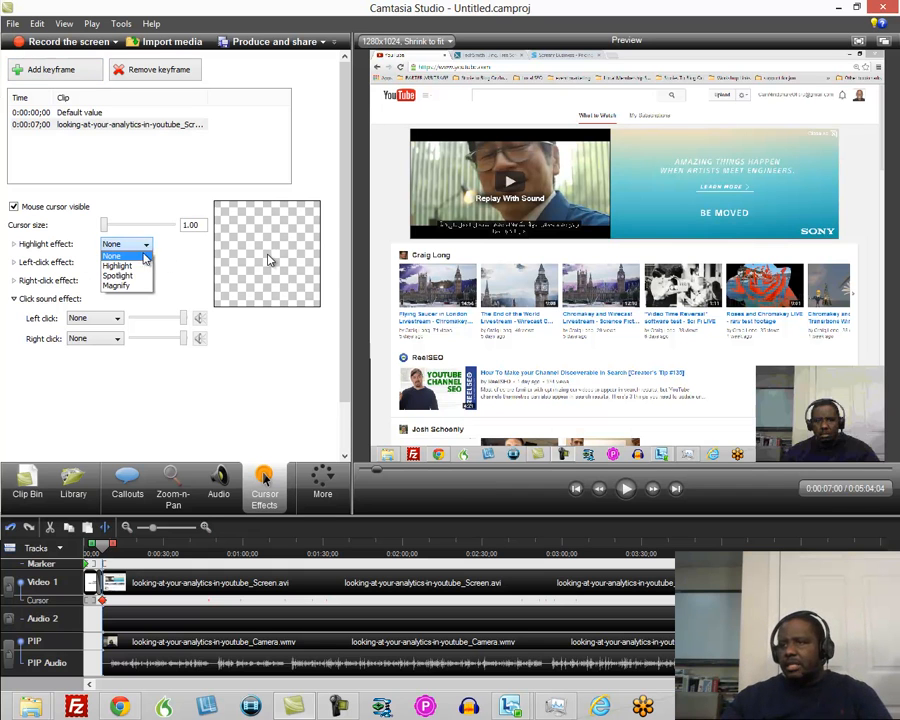
click(140, 265)
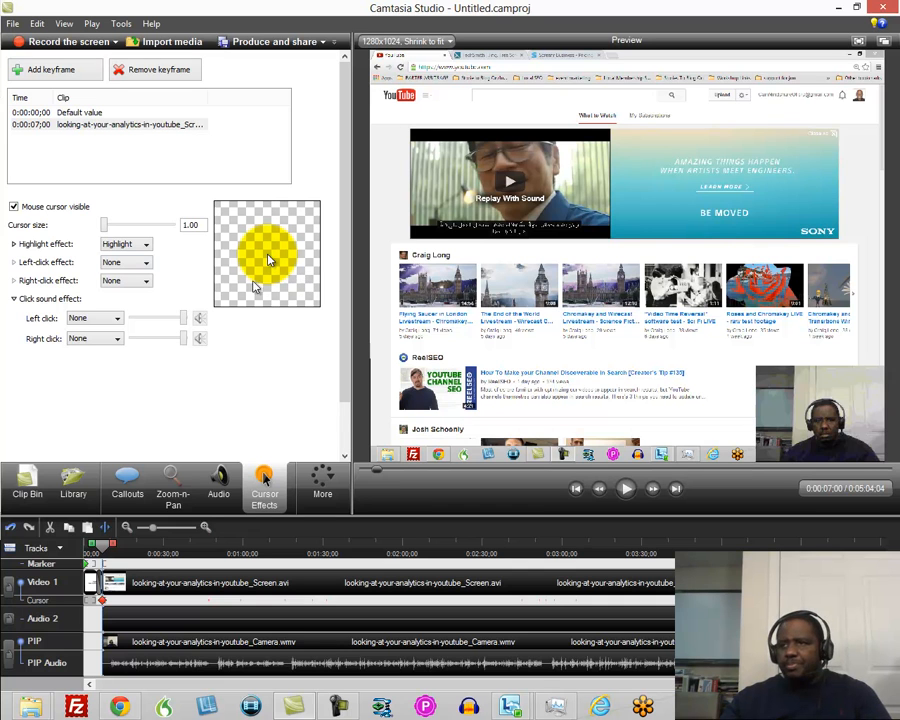
click(143, 262)
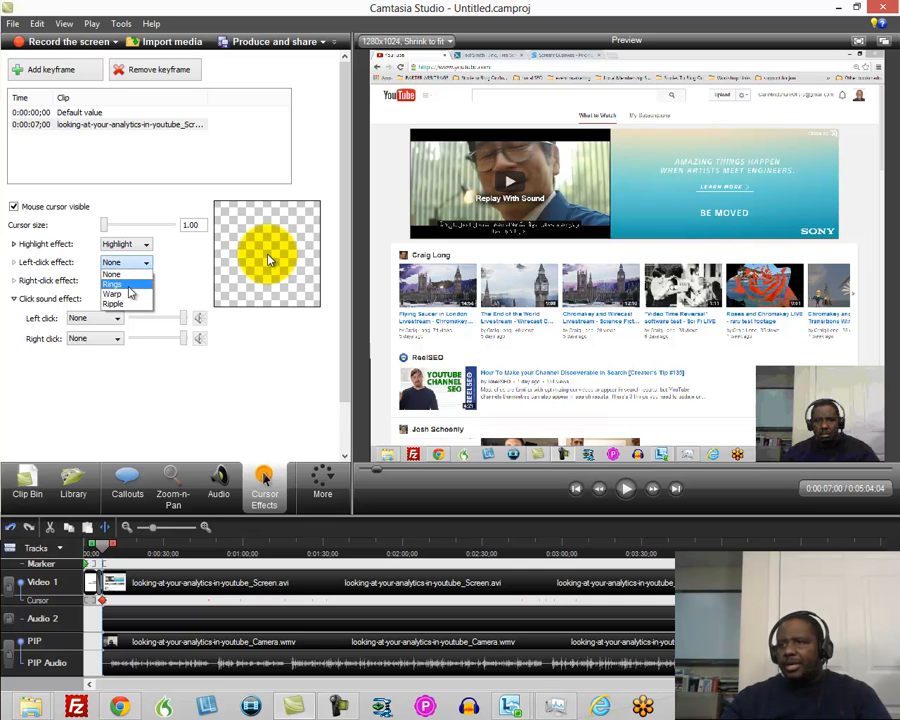
click(128, 286)
click(140, 281)
click(140, 303)
Set the click sounds to Mouse click for left and Laptop click for right, lowering their volumes to about half.
click(118, 318)
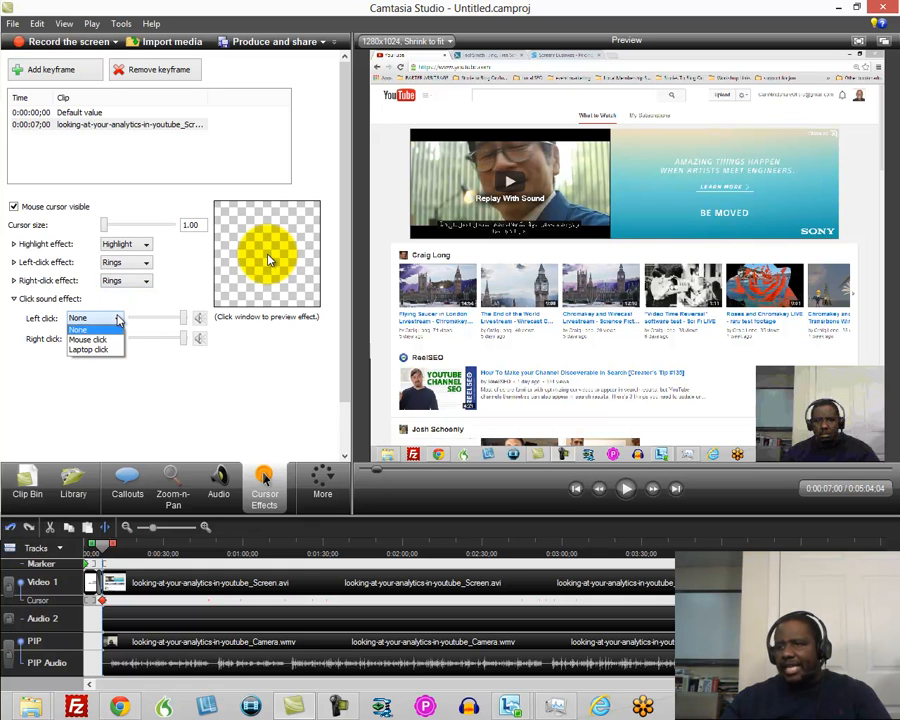
click(90, 339)
drag(183, 319, 159, 319)
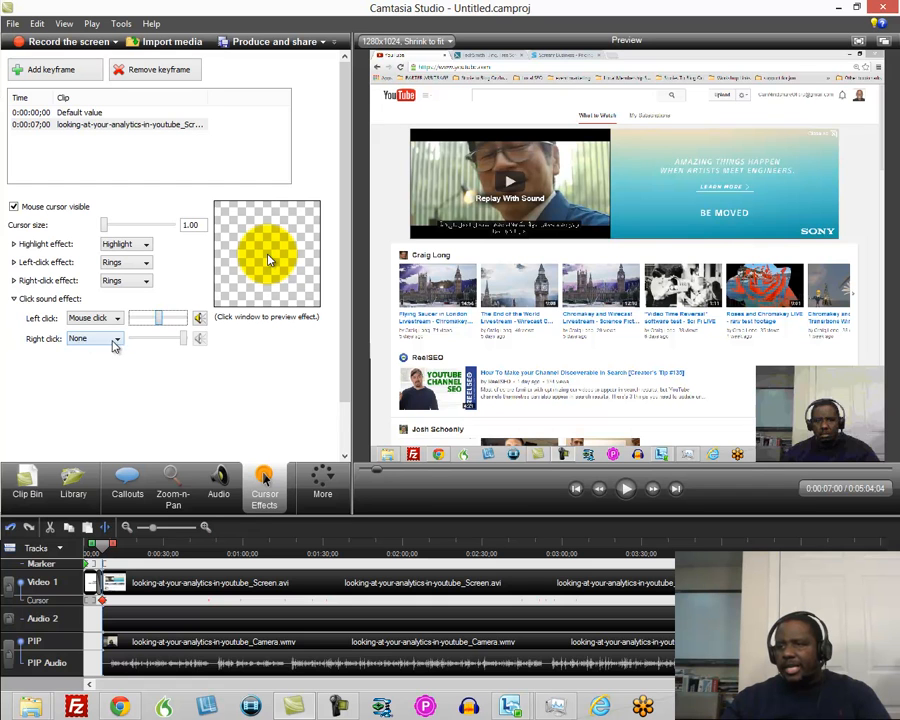
click(110, 339)
click(90, 370)
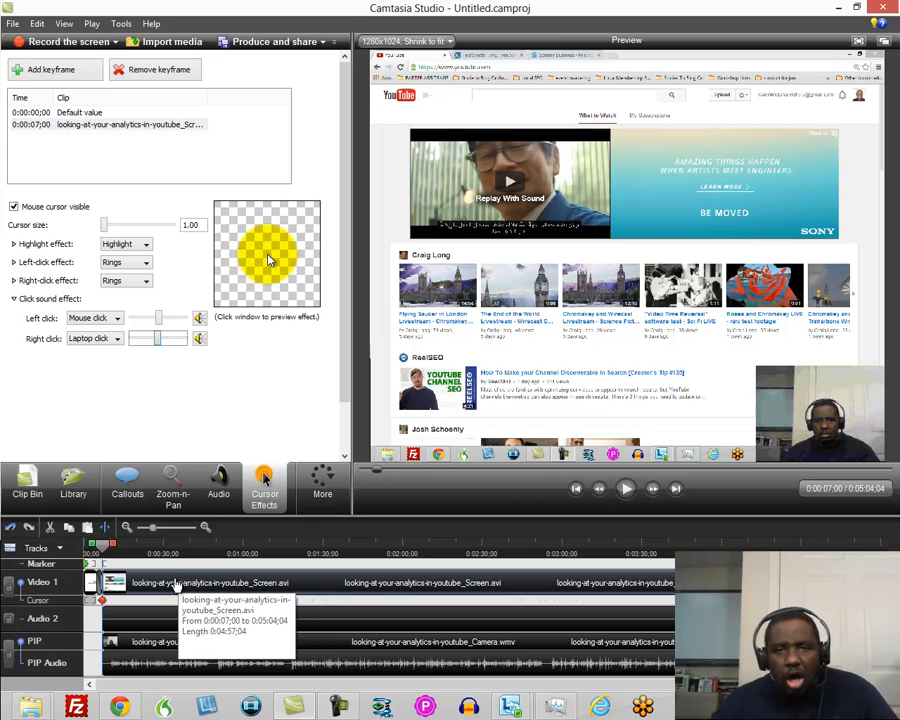
Try a blur callout of 236 by 37 over the account e-mail in the page header, and remove it again.
click(127, 483)
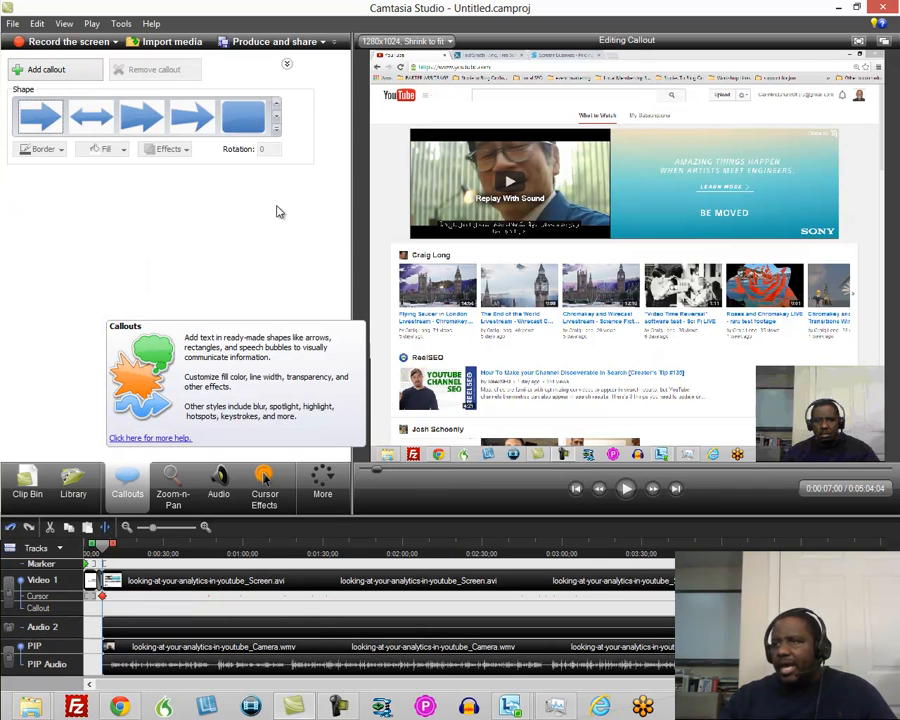
click(277, 130)
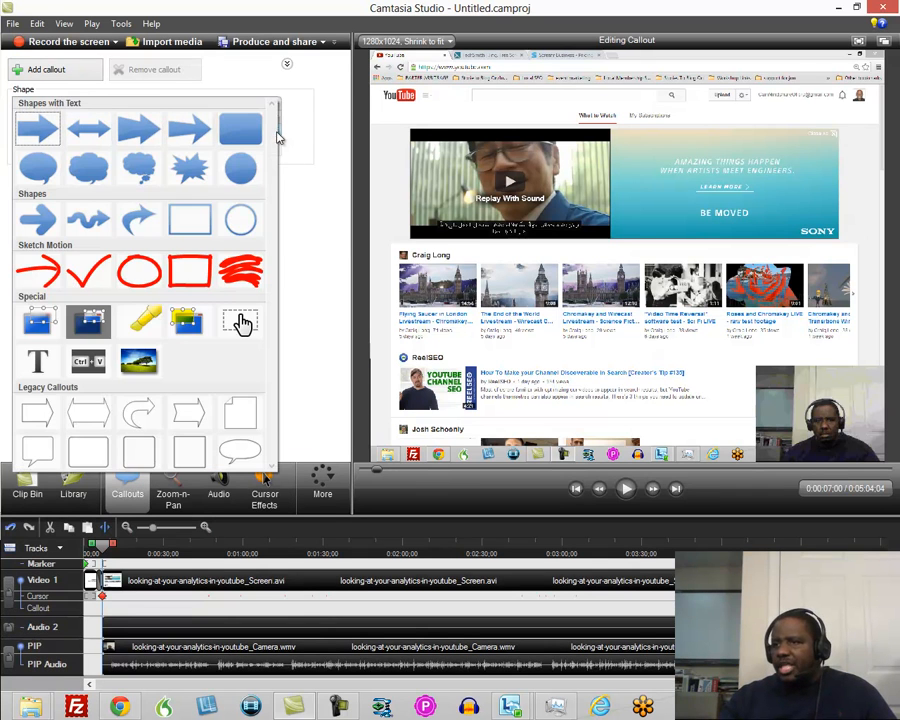
click(35, 326)
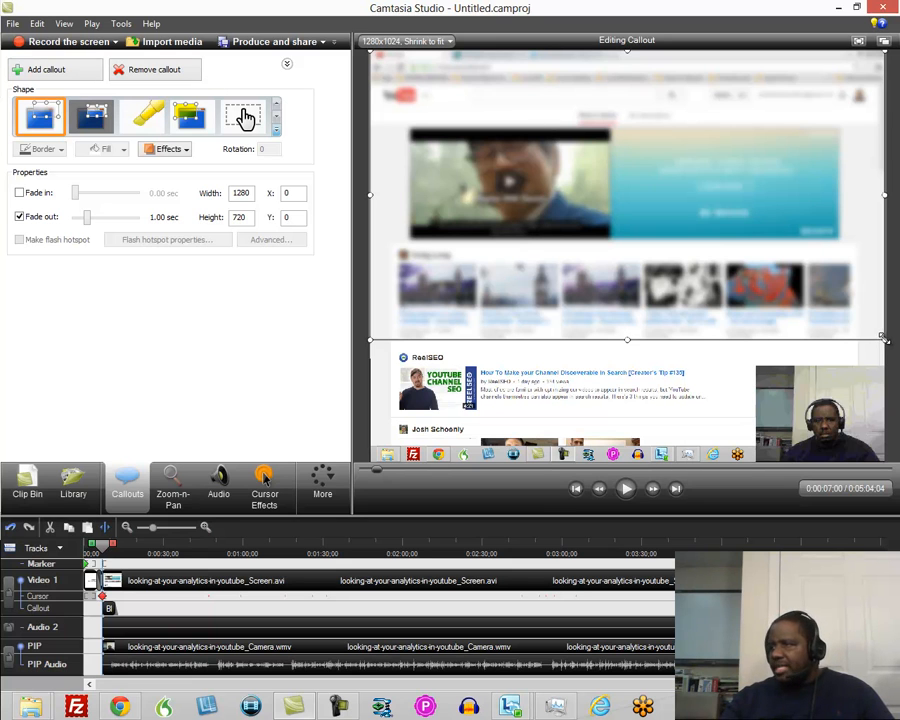
drag(738, 275, 798, 94)
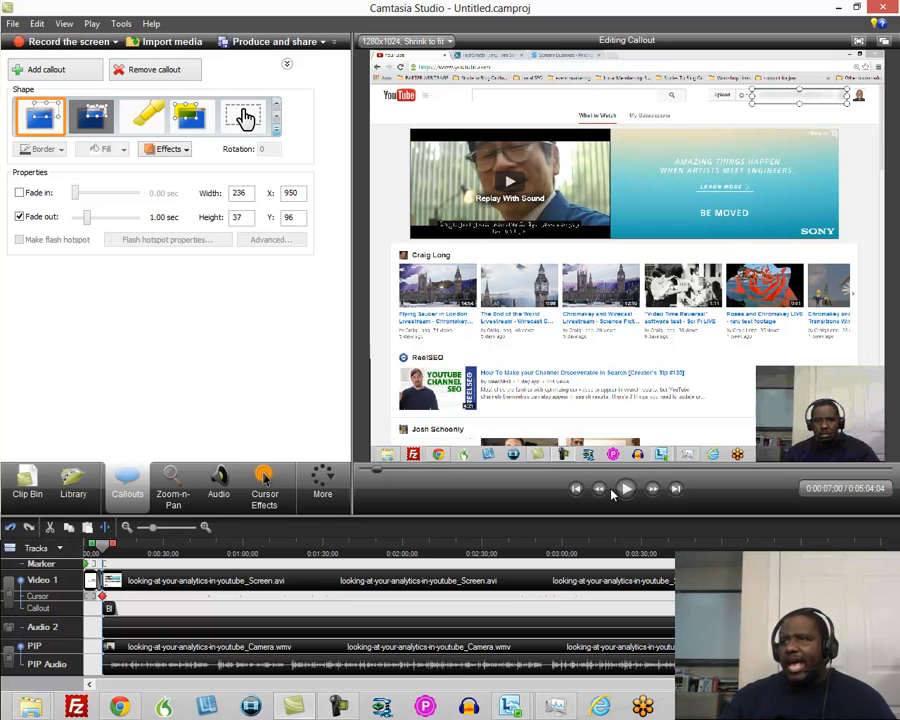
click(166, 77)
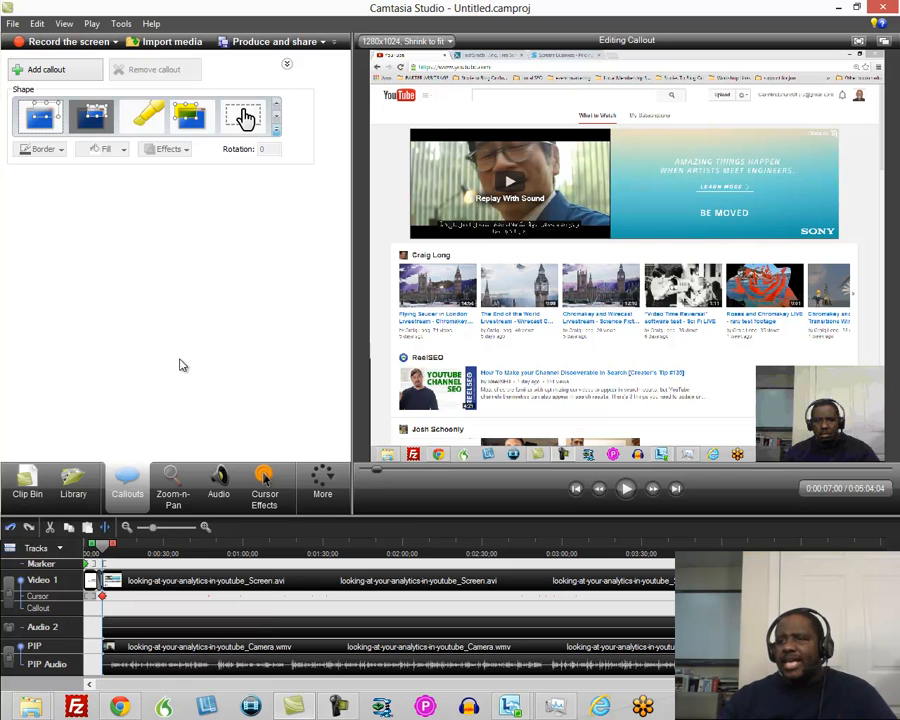
Place the library's BreakThru_10 music at the start of the Audio 2 track and cut it off at 0:00:07;00, where the recording begins.
click(70, 482)
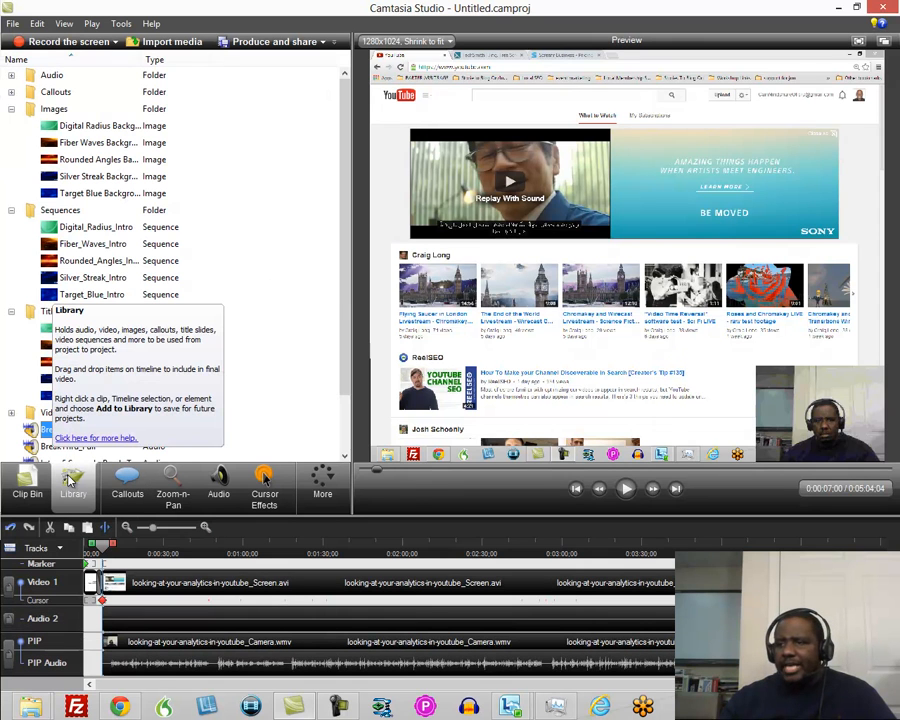
click(263, 130)
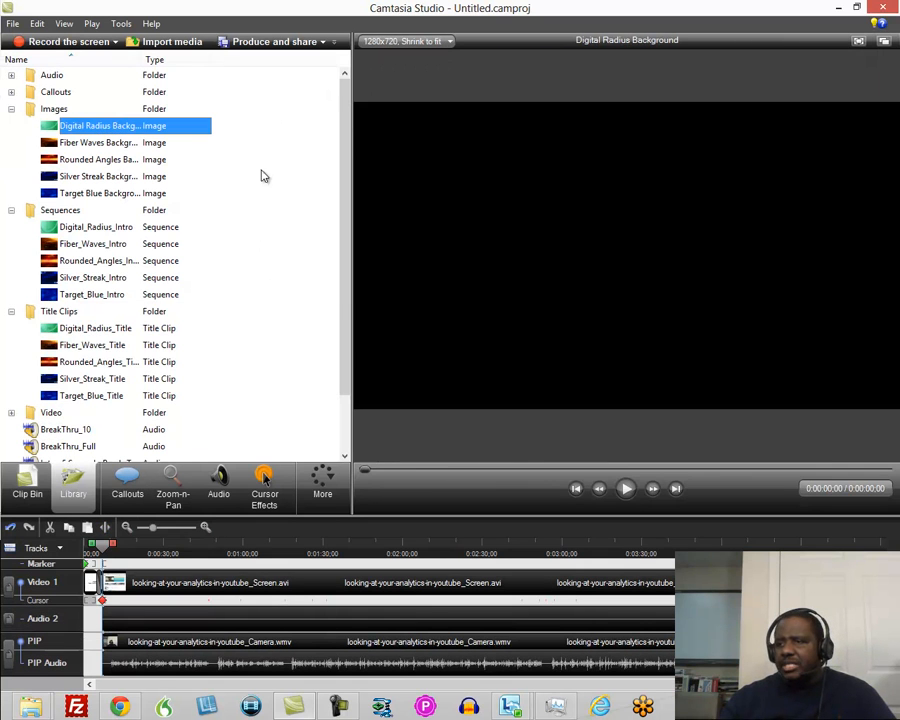
scroll(263, 235, down, 1)
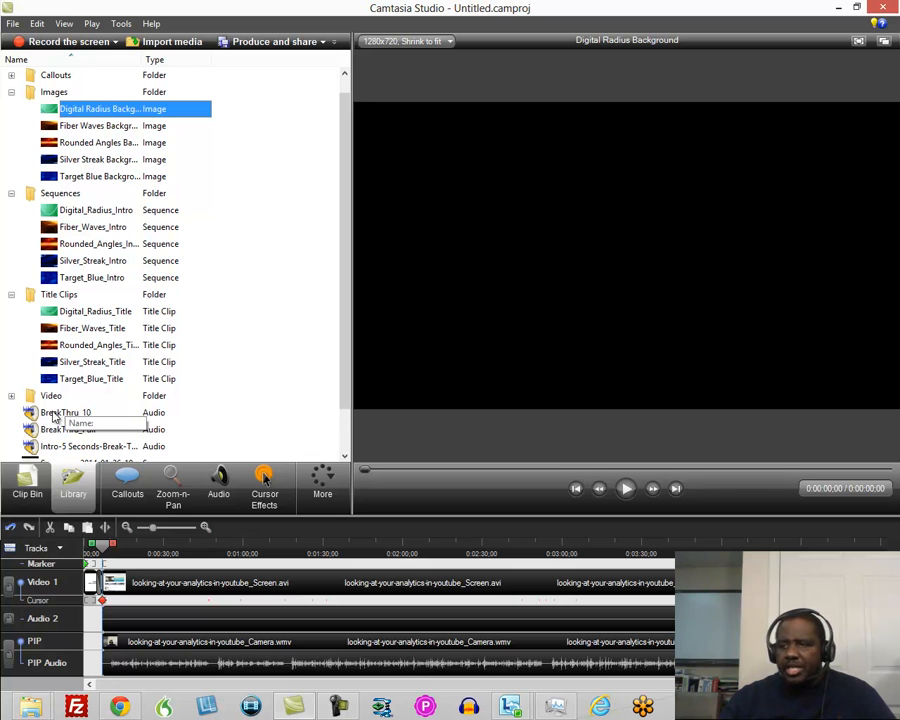
drag(55, 417, 86, 618)
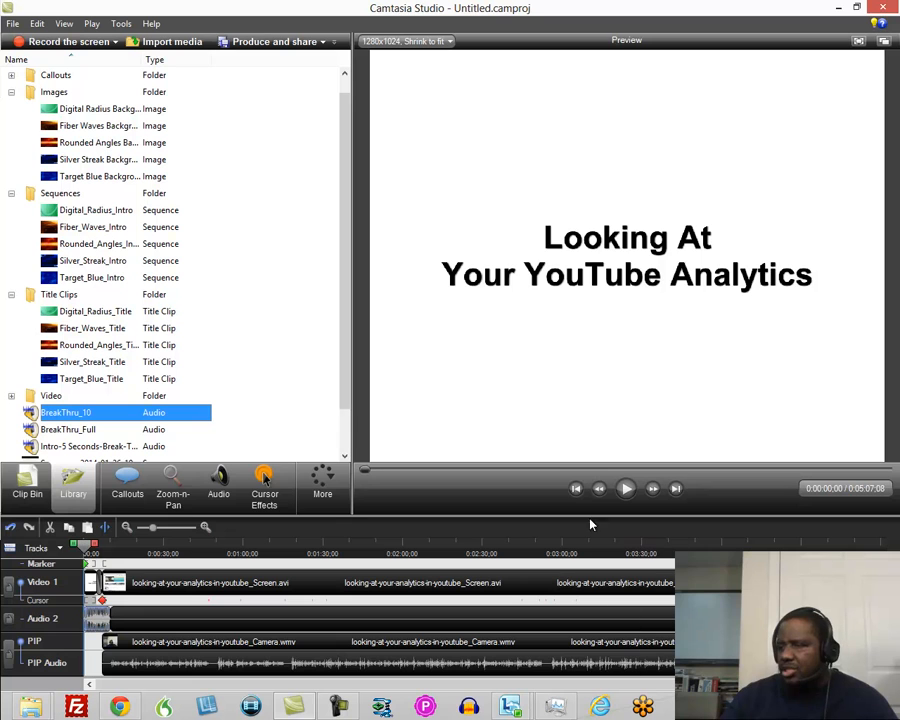
click(103, 551)
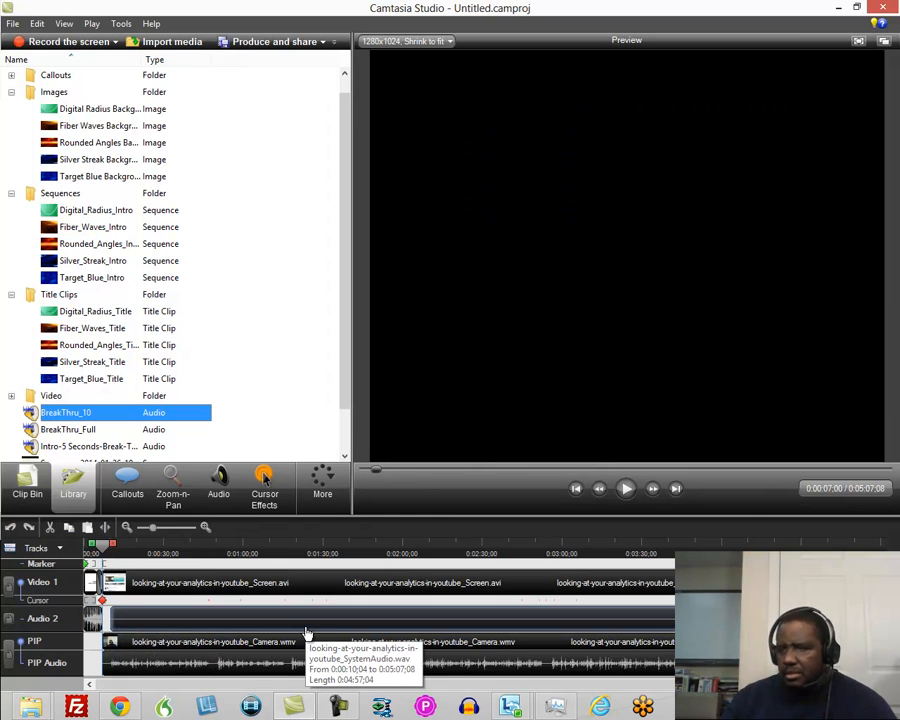
Move the recording's system audio on the Audio 2 track to start at 0:00:07;00, directly after the intro music.
drag(294, 630, 250, 630)
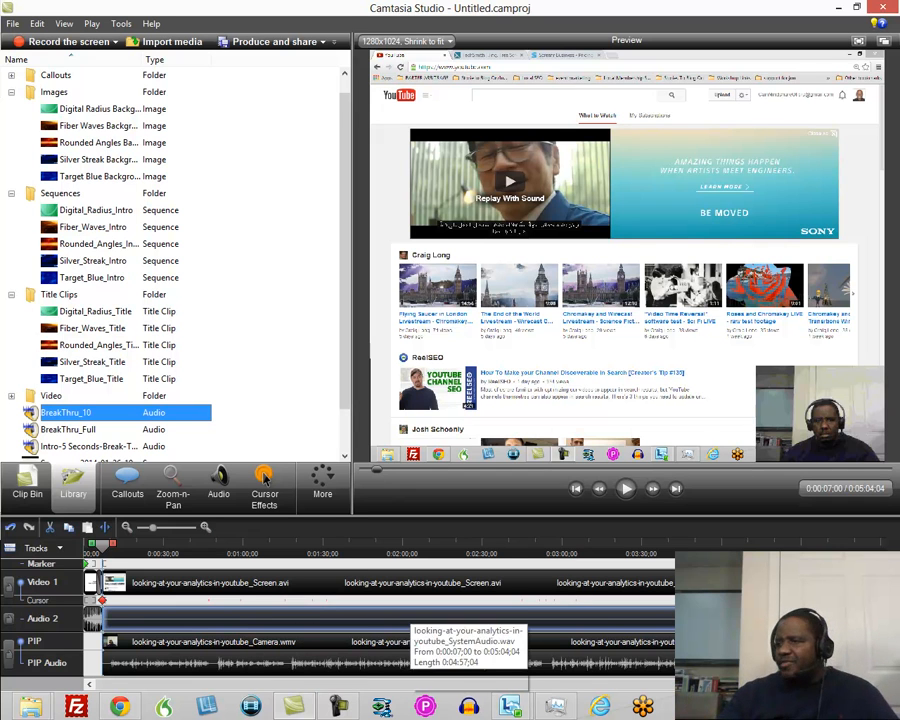
Try adding the library's orange TitleClip_2014-03-22 title clip after the recording at 0:05:04;04, open its audio settings, and undo the placement.
click(677, 489)
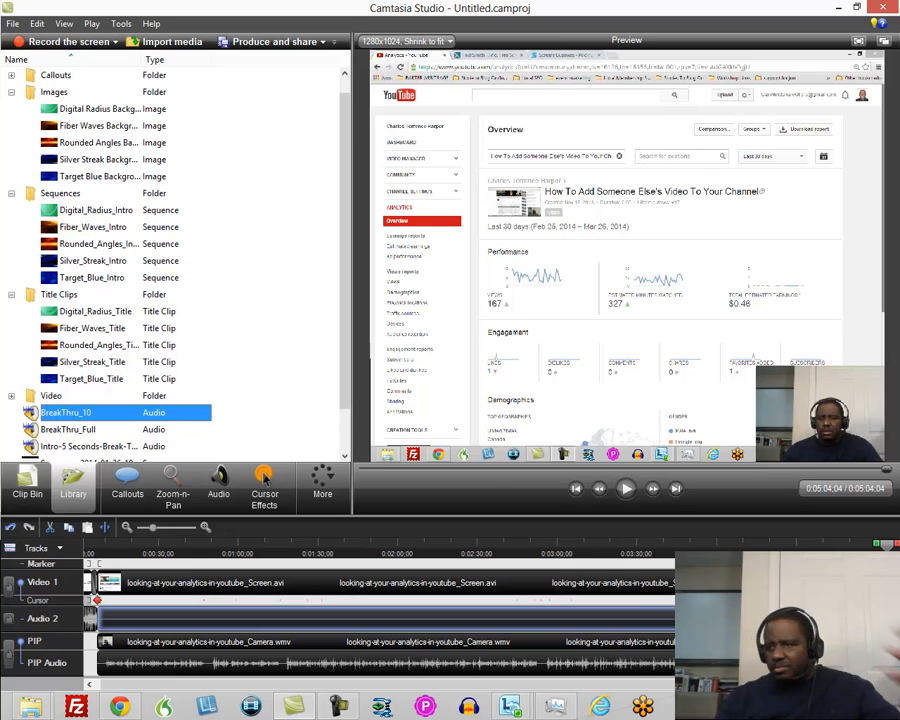
scroll(341, 401, down, 1)
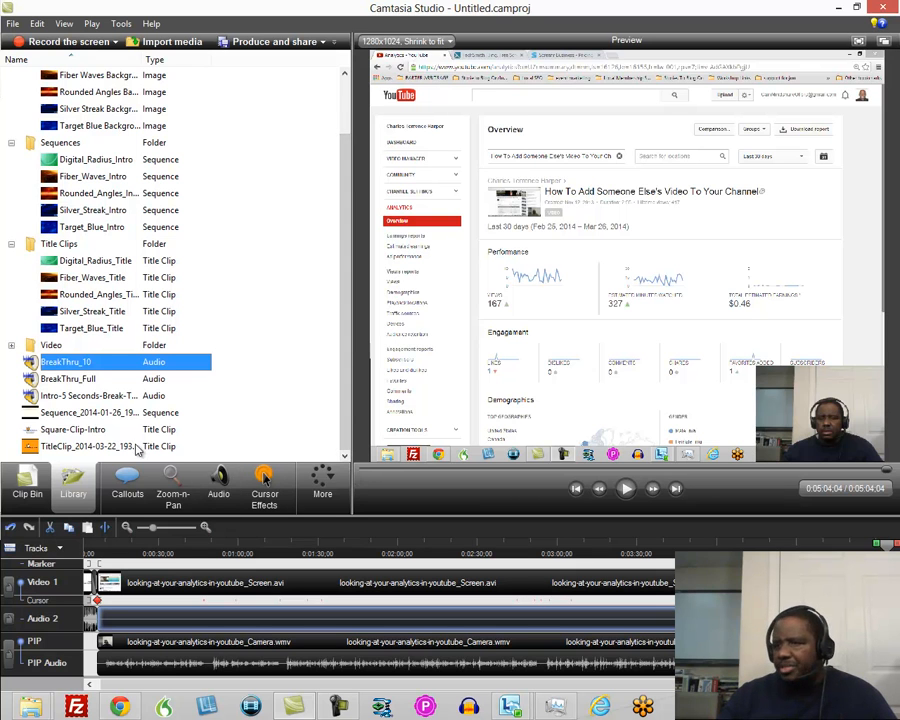
click(63, 450)
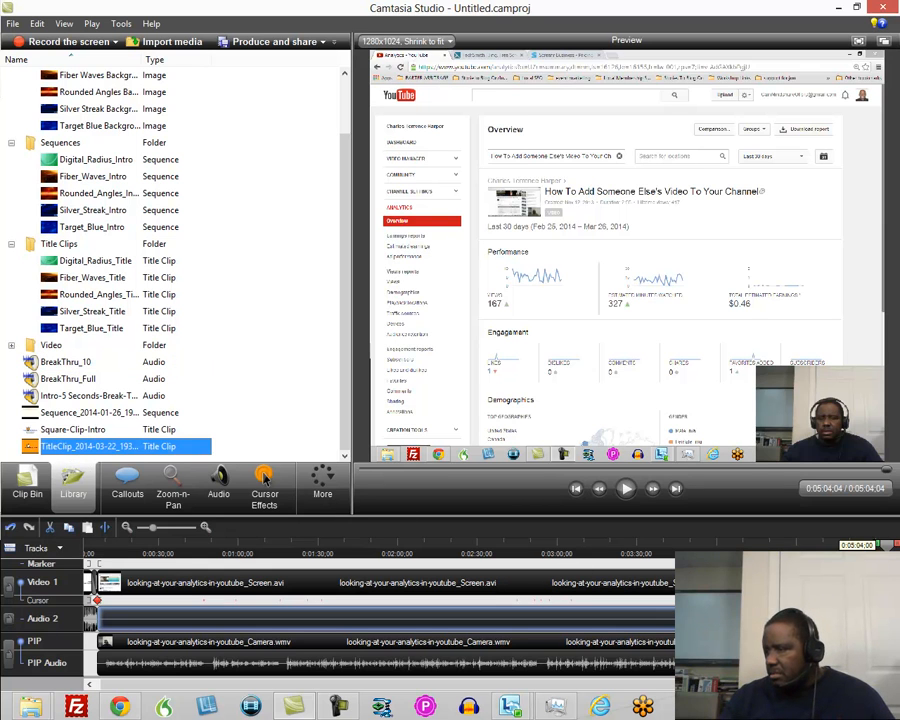
click(265, 478)
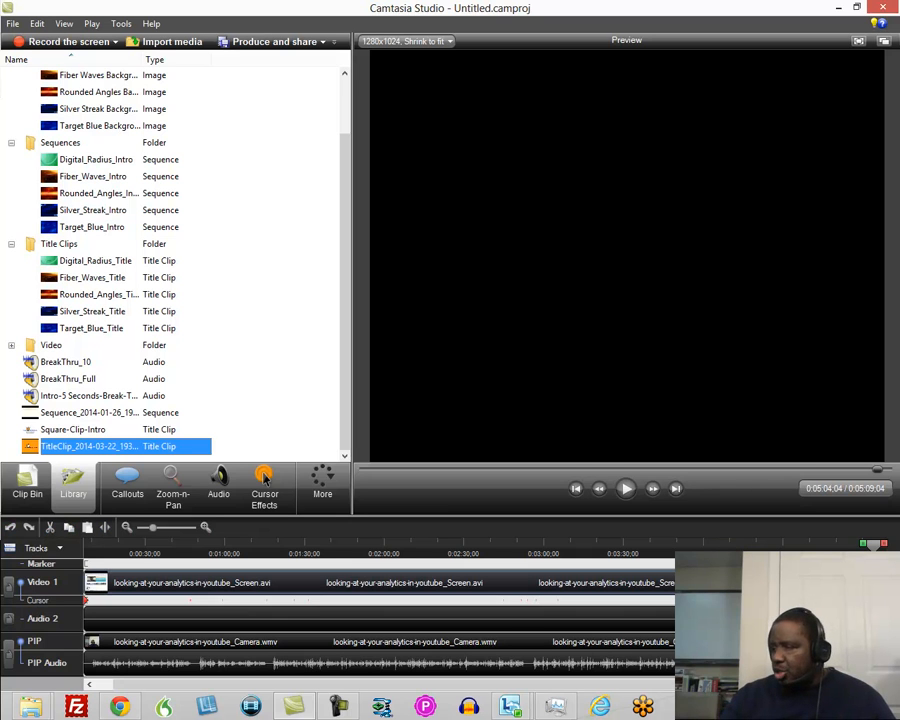
right_click(879, 582)
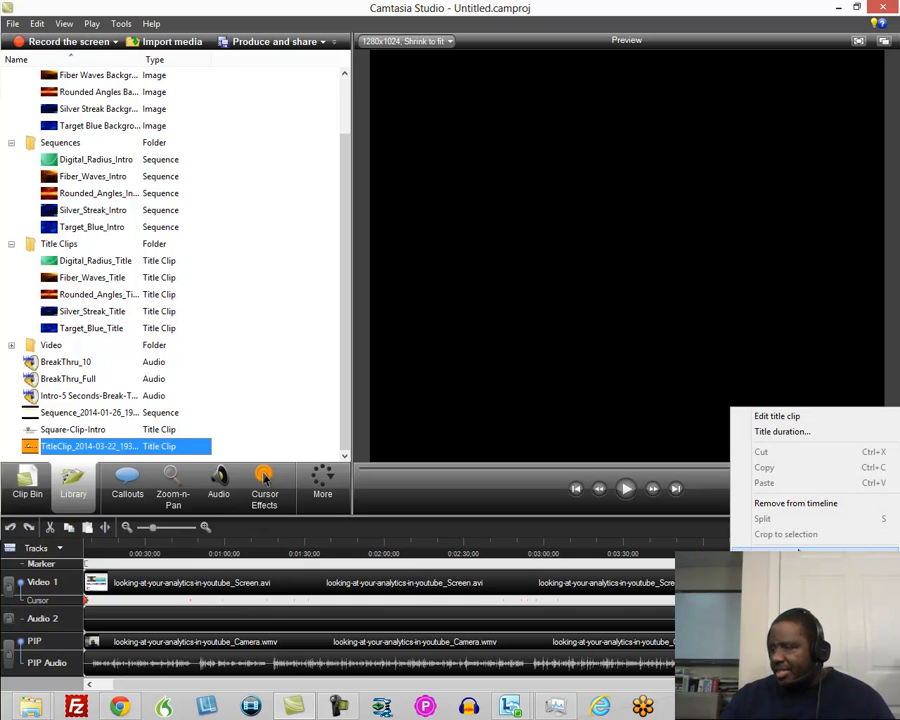
click(800, 570)
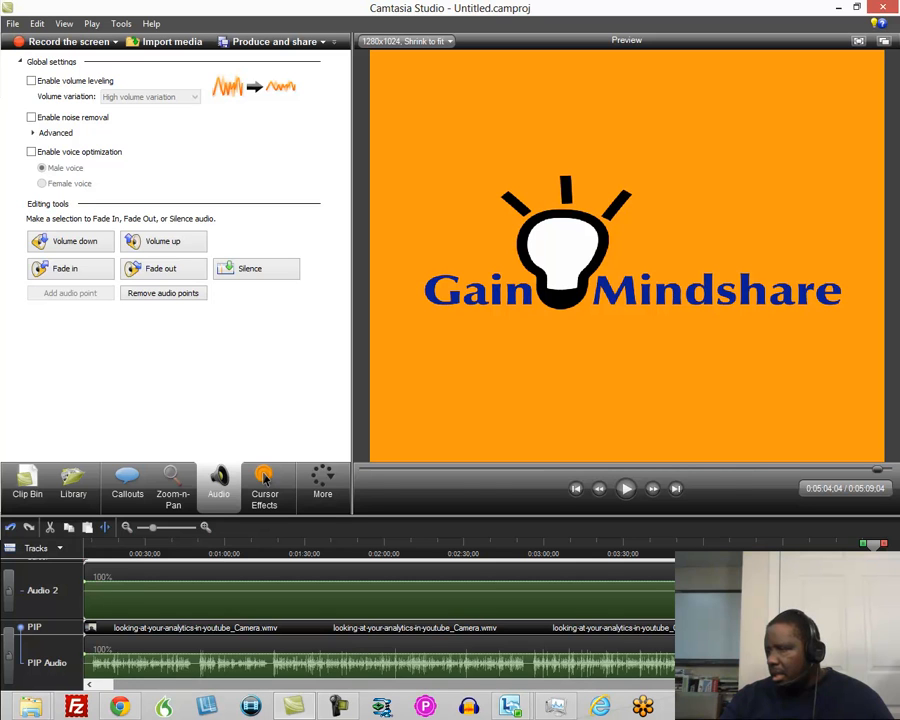
click(12, 528)
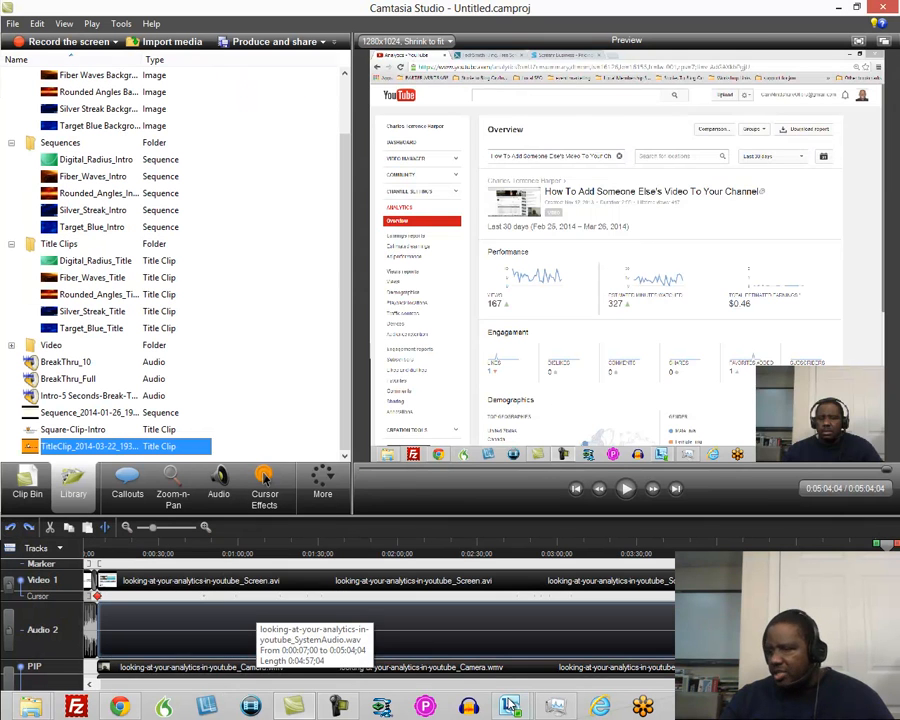
Append the library's orange TitleClip_2014-03-22 title clip to the end of the Video 1 track and open its text for editing.
drag(524, 686, 652, 686)
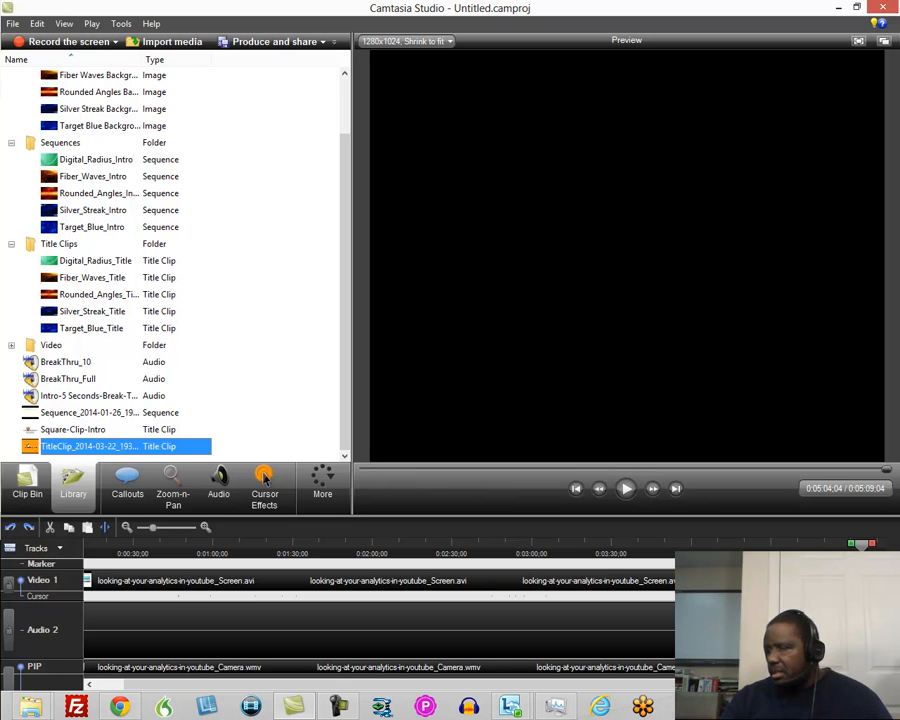
right_click(730, 406)
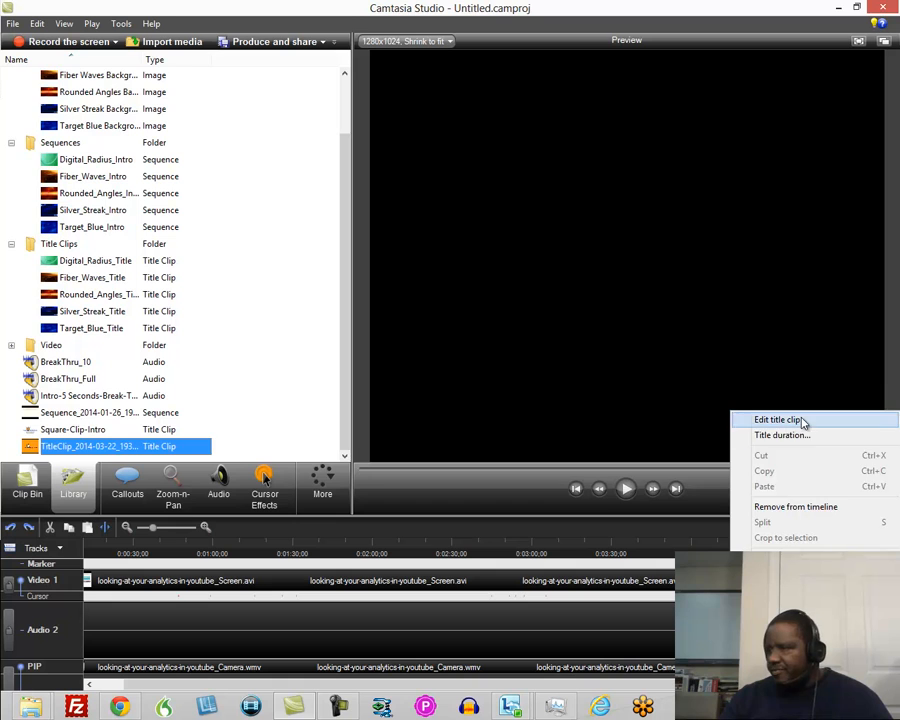
click(800, 419)
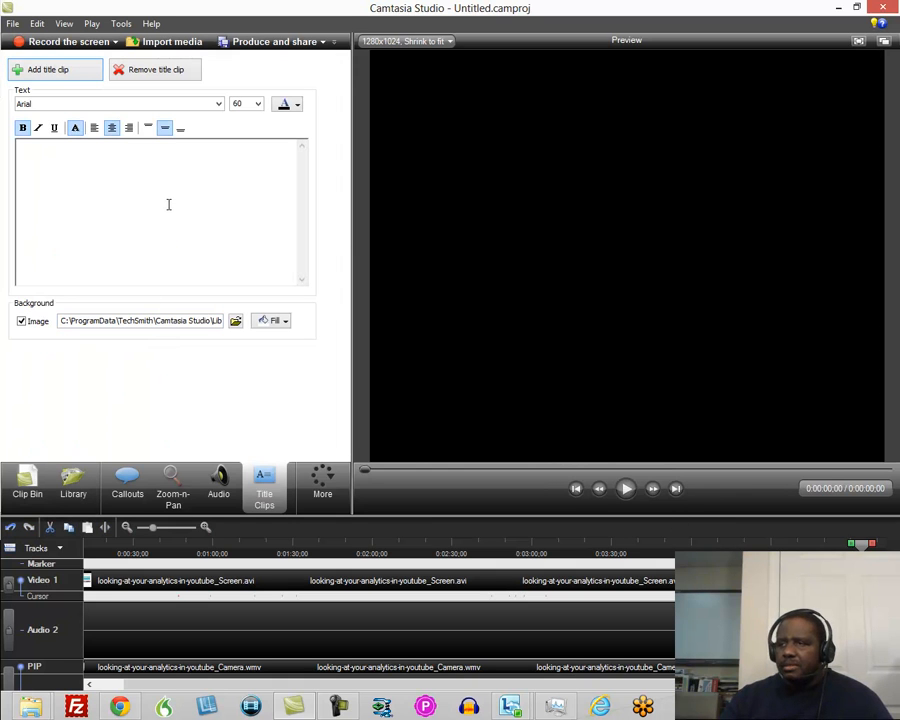
click(168, 204)
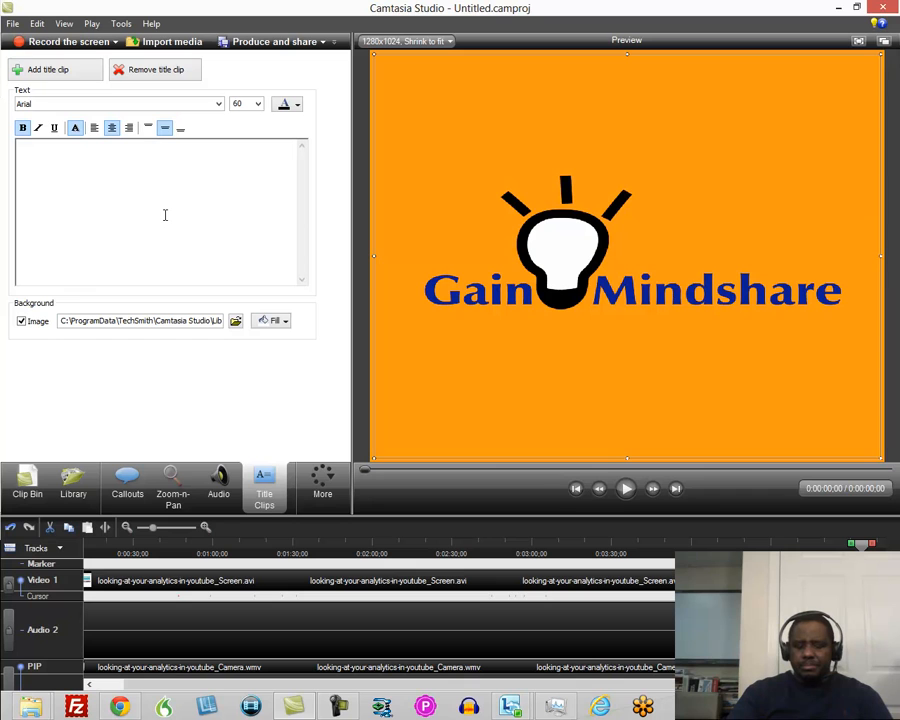
Enter "Please Subscribe" on two lines as the closing title clip's text.
text(Ple3se)
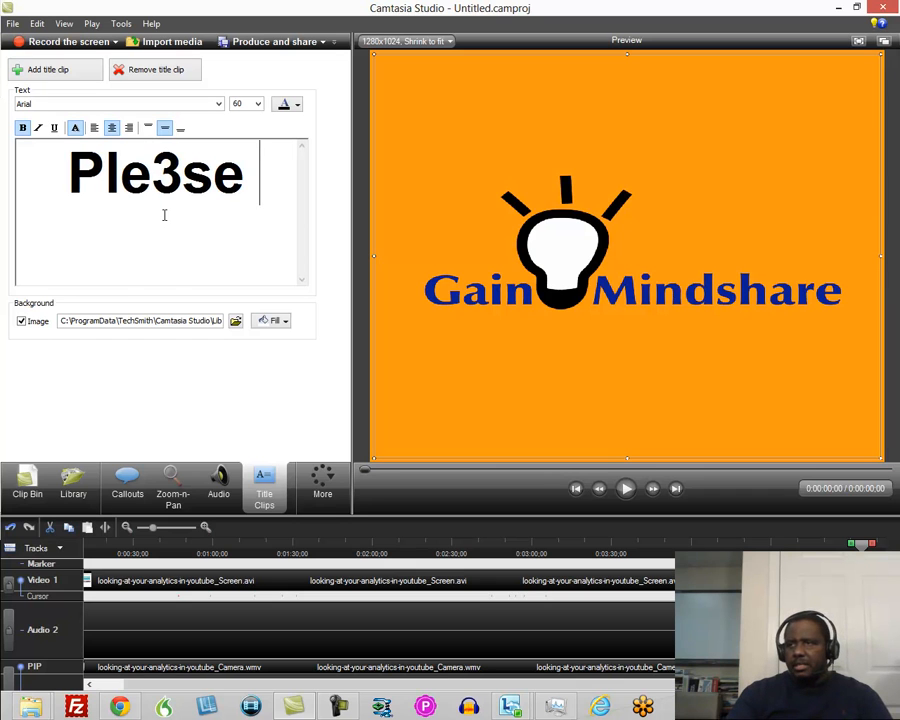
key(BackSpace)
key(BackSpace)
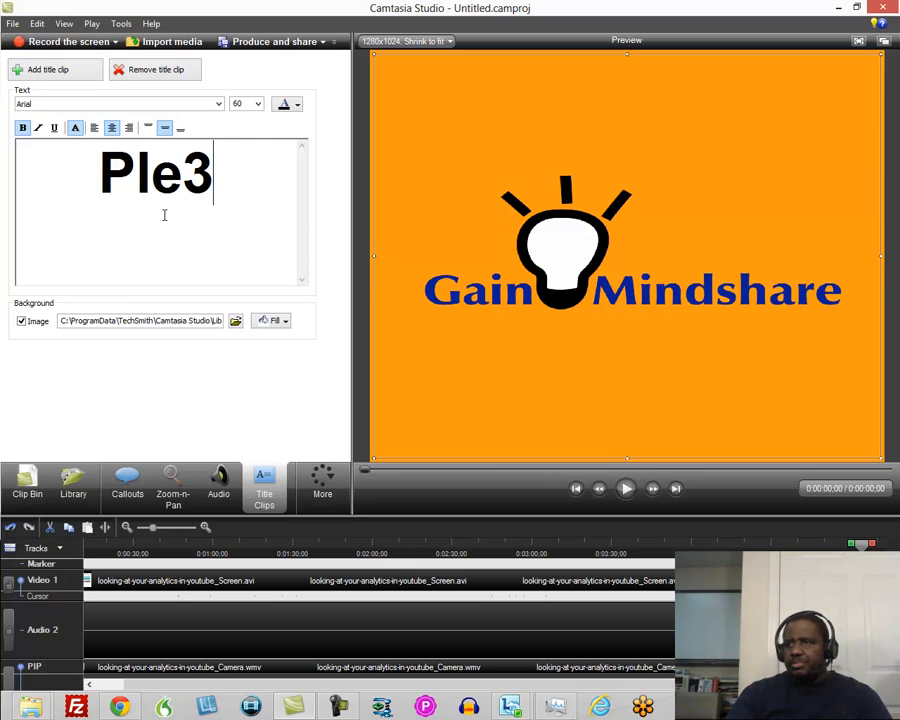
key(BackSpace)
text(e)
key(BackSpace)
text(ase)
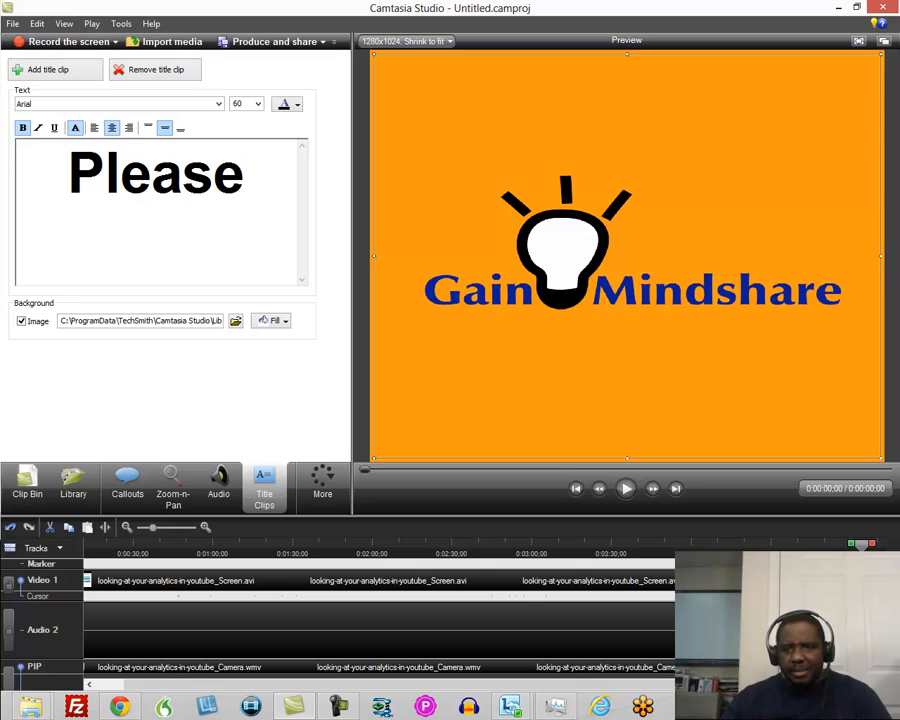
key(Return)
text(Subscribe)
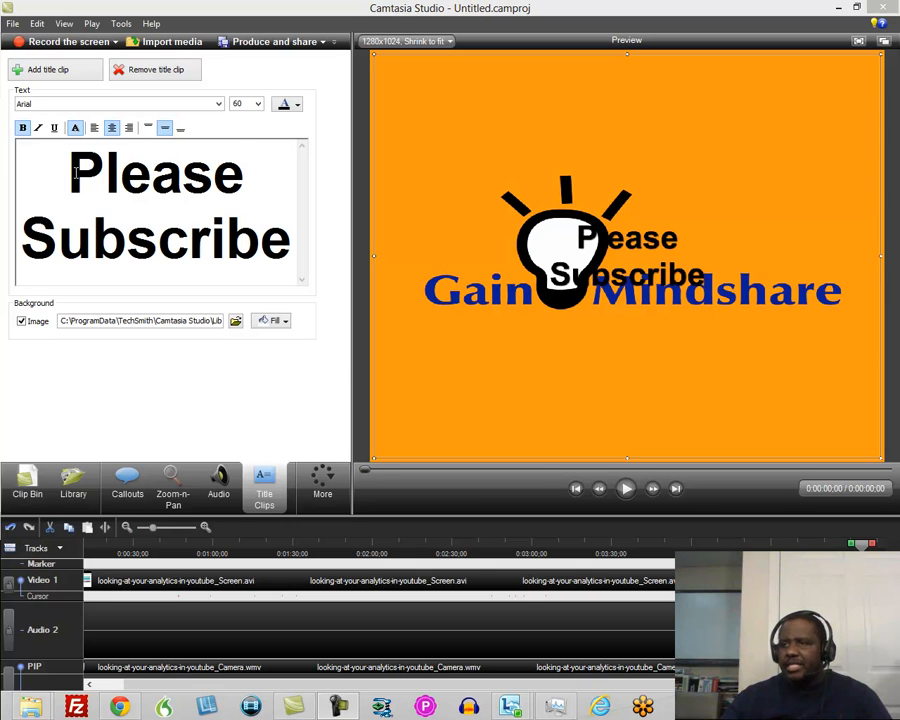
Push the closing title's text below the logo with blank lines and replace its wording with "gainmindshare.net/dailytraining".
key(Return)
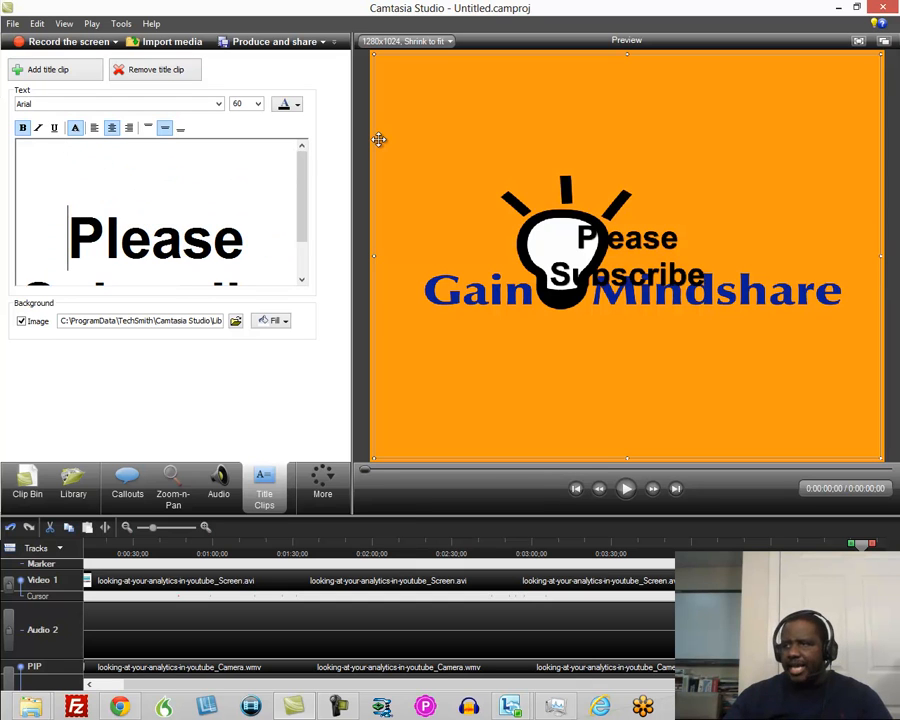
key(Return)
key(Return)
key(Return)
key(Return)
key(Return)
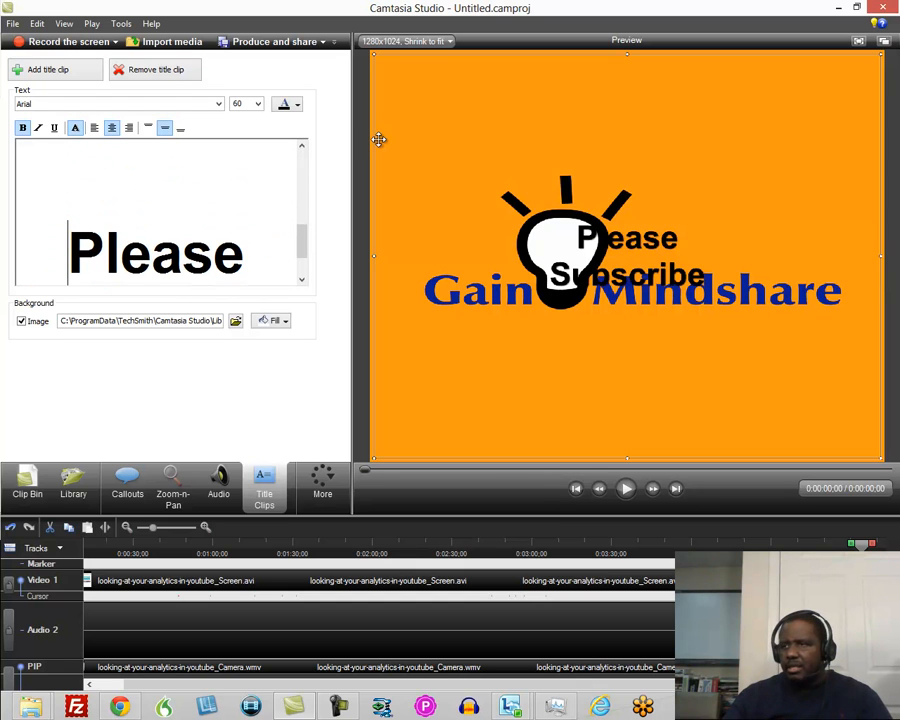
key(Return)
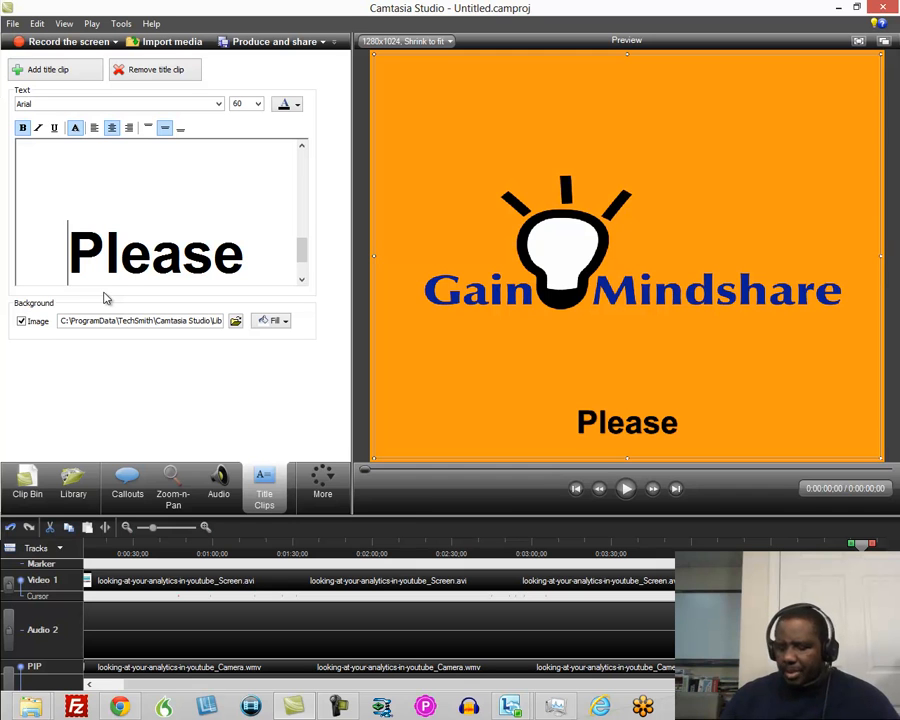
key(BackSpace)
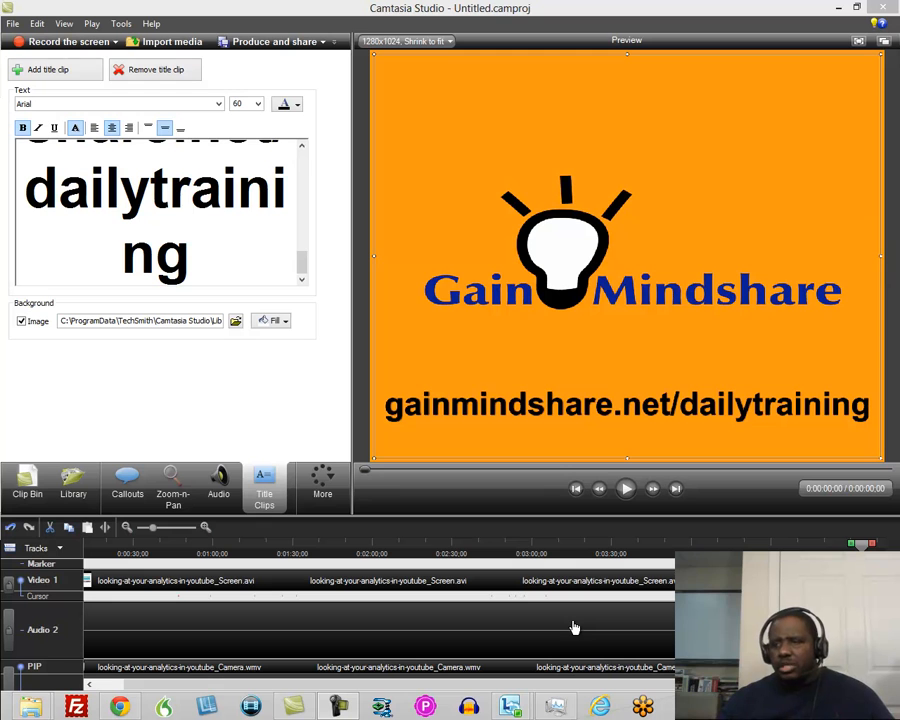
click(69, 484)
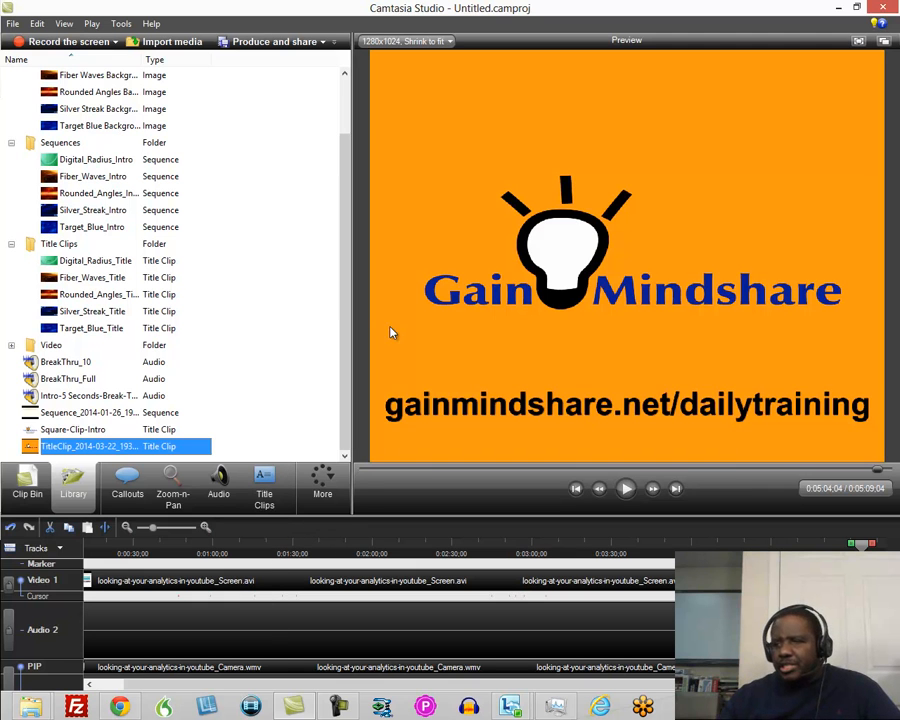
Insert a Flip transition after Clip 2, between the screen recording and the closing title clip.
click(330, 488)
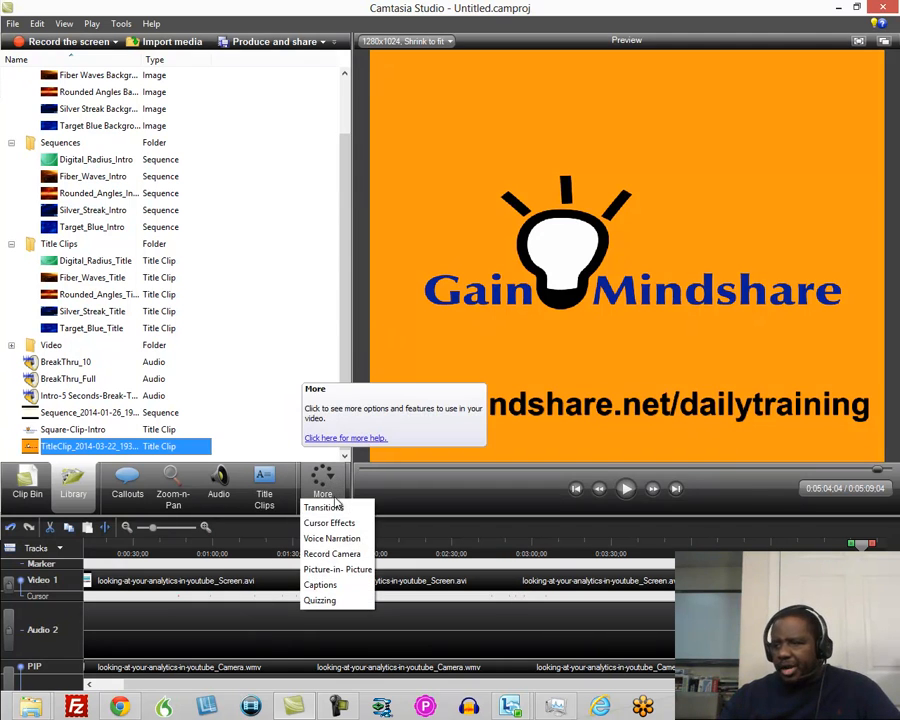
click(318, 507)
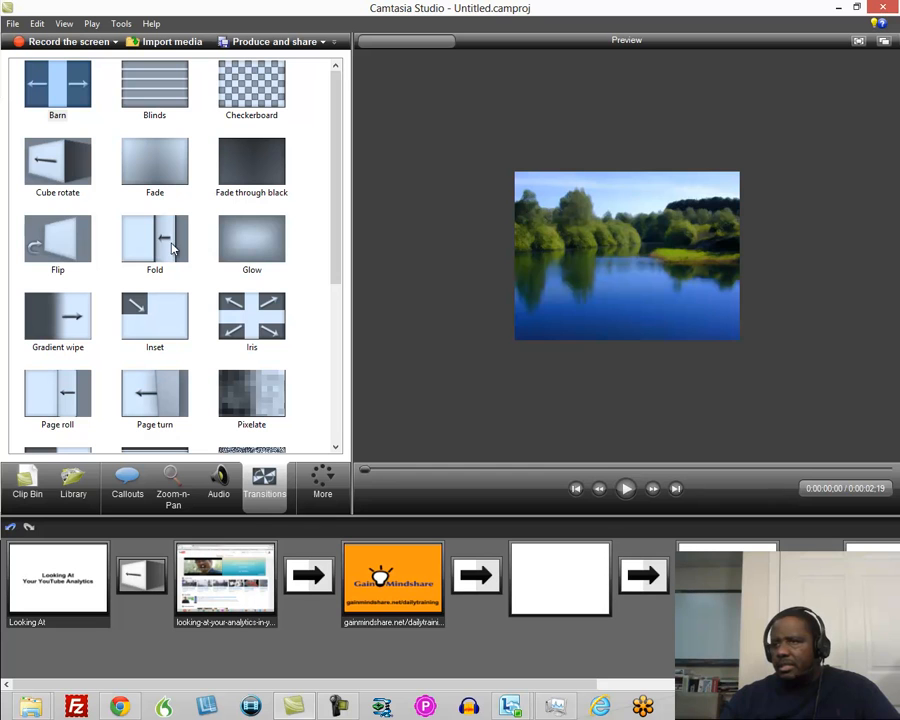
right_click(78, 243)
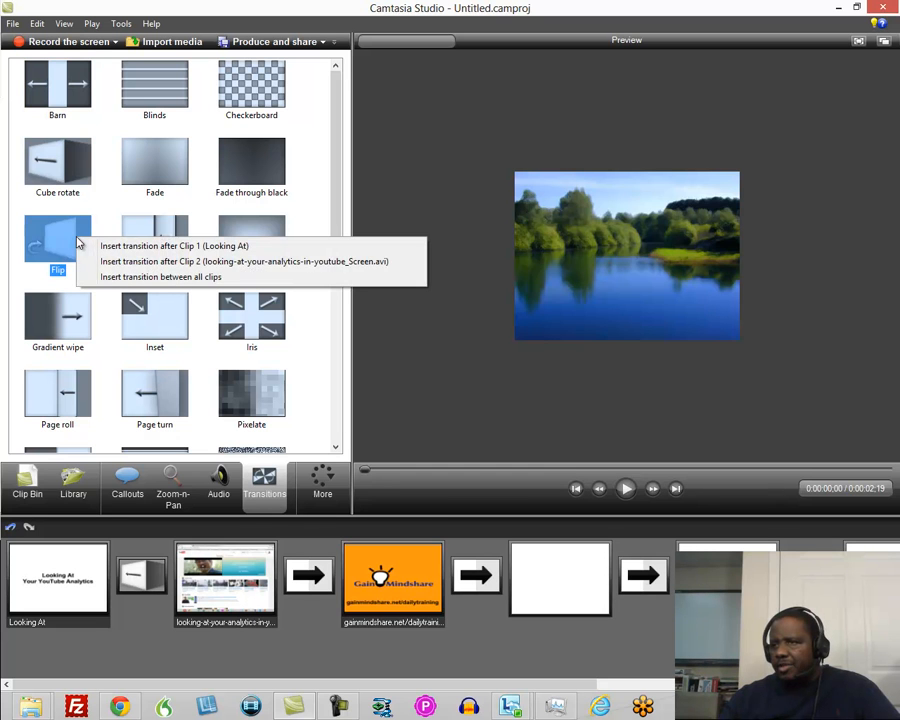
click(133, 260)
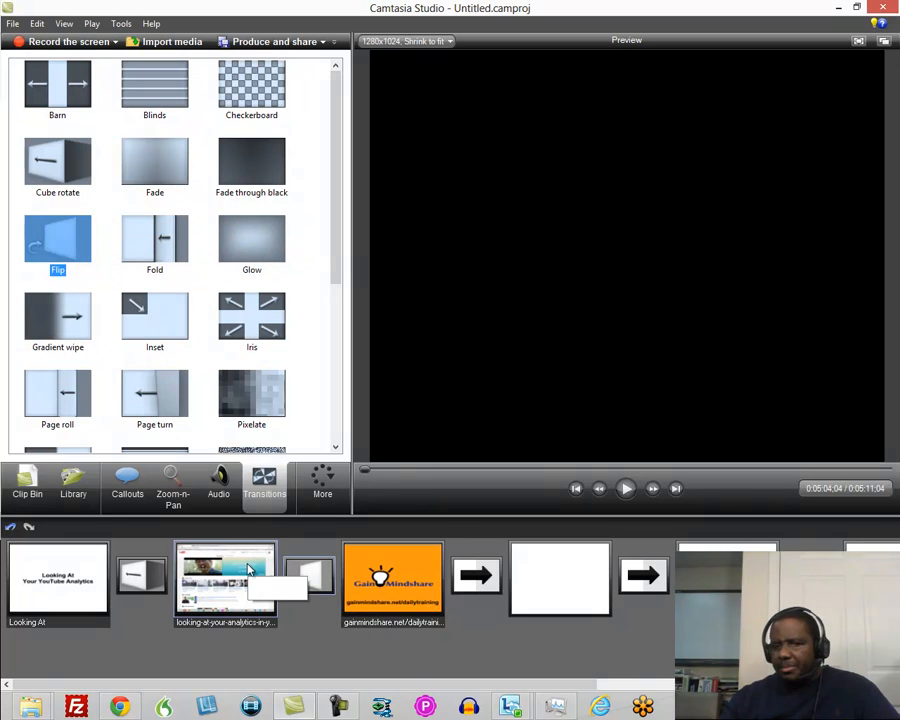
Place the library's BreakThru_10 music on Audio 2 at 0:05:04;07 and cut it off at 0:05:11;04, where the closing title ends.
click(25, 483)
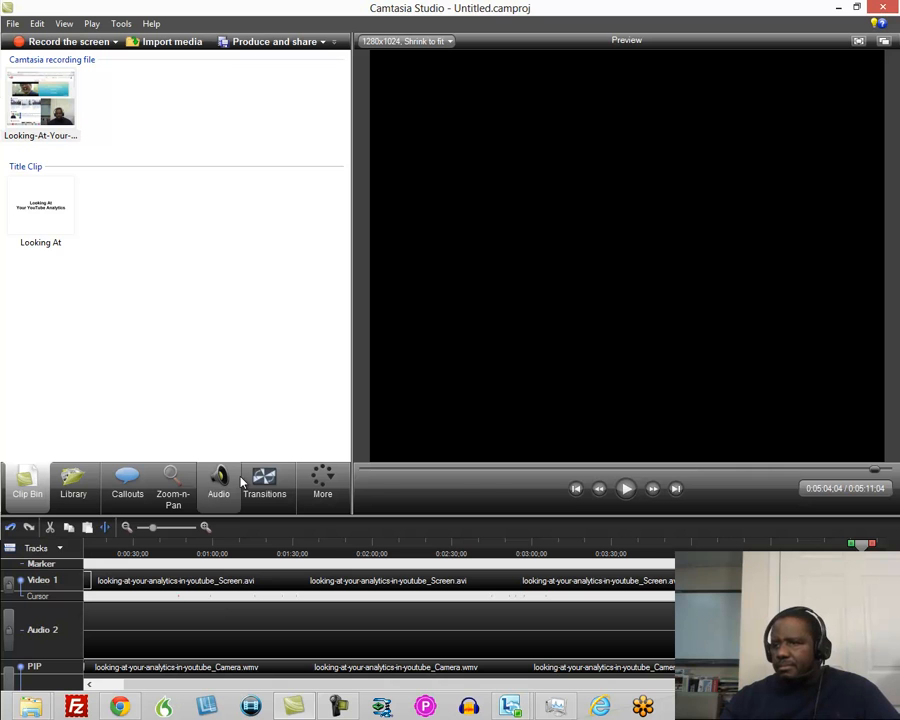
click(76, 479)
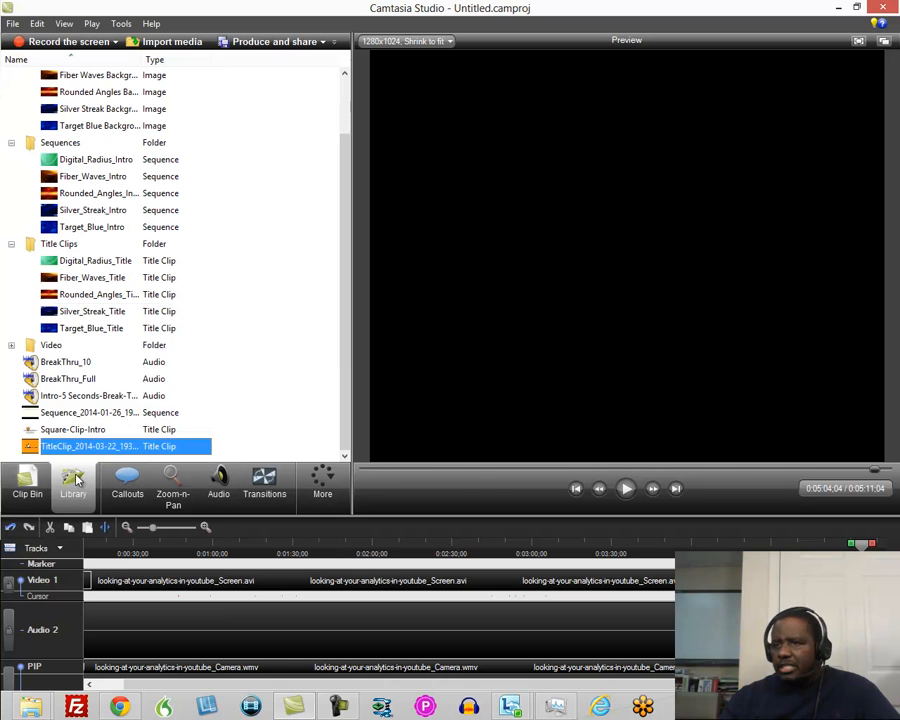
click(250, 300)
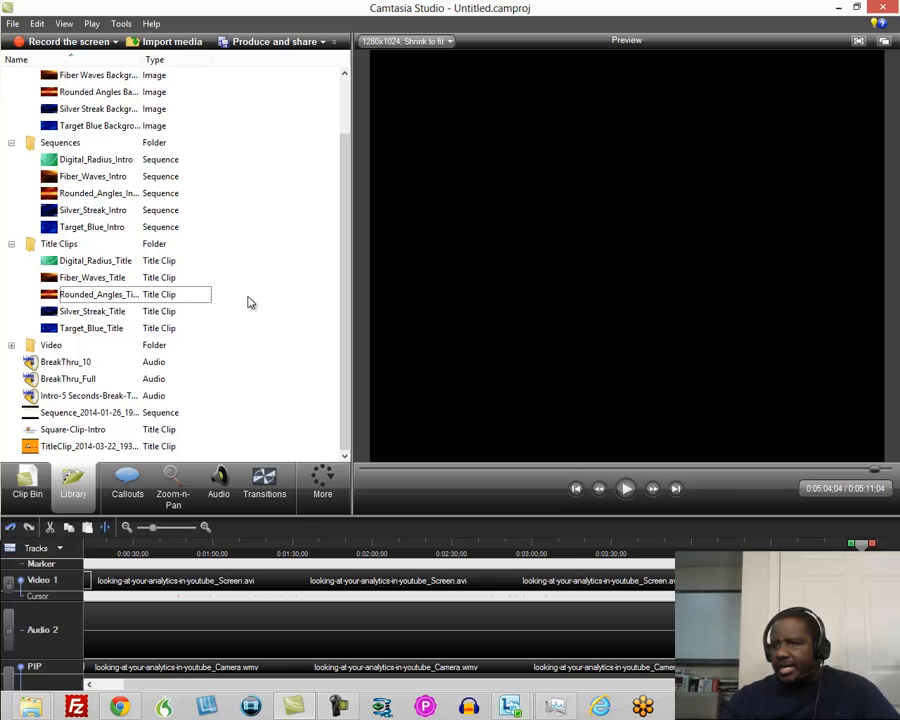
click(72, 363)
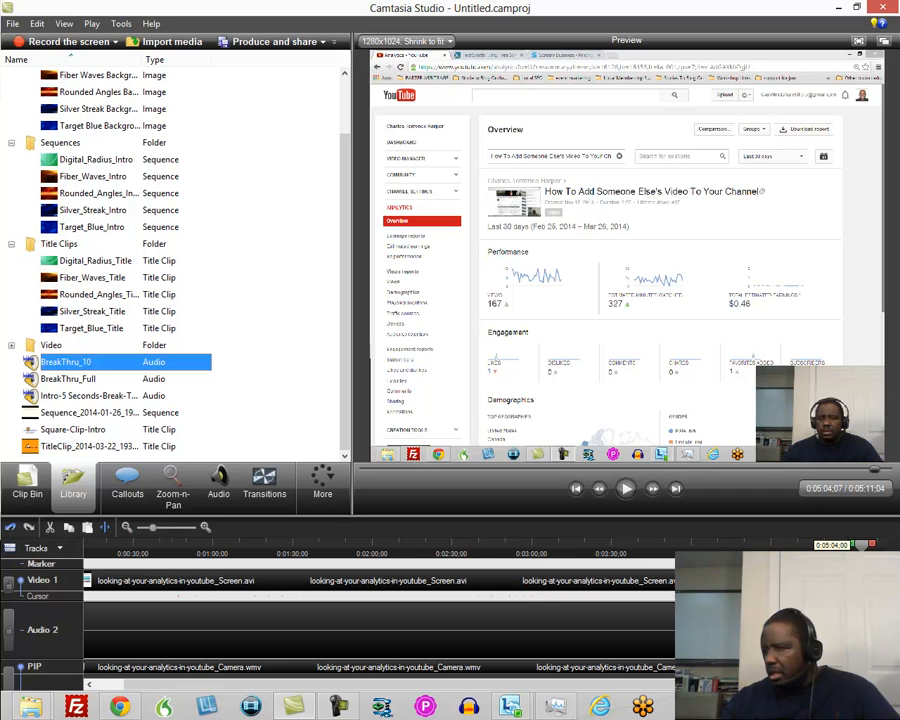
drag(72, 363, 862, 630)
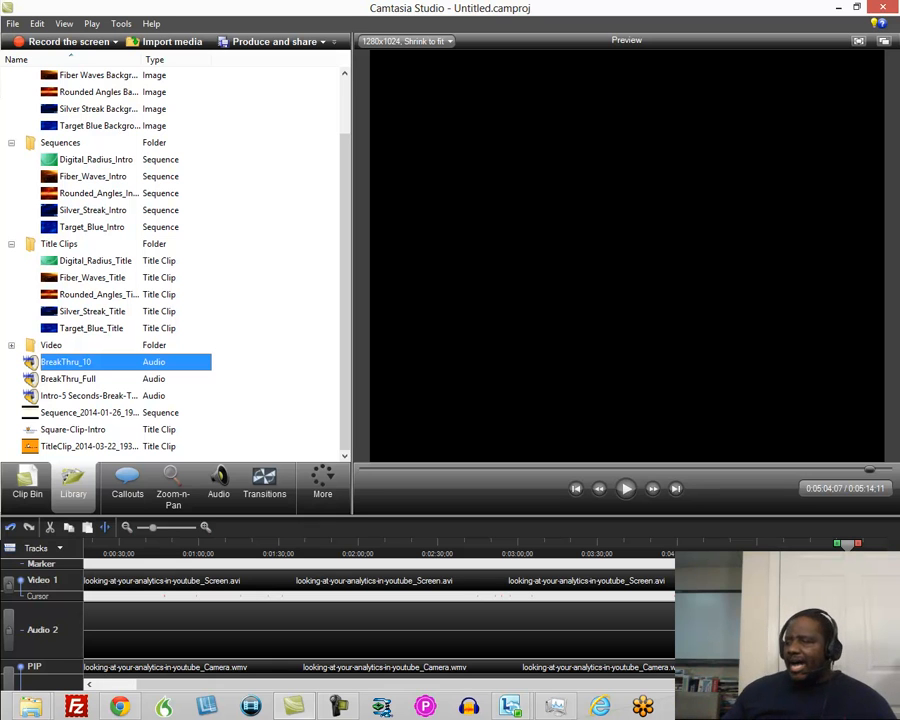
drag(848, 544, 866, 546)
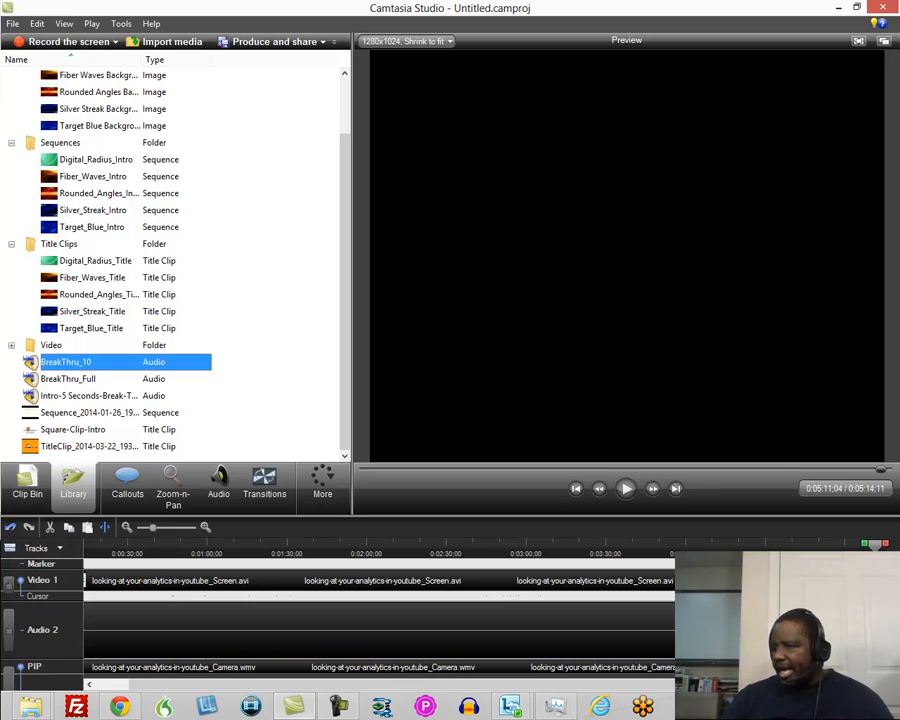
Apply a fade-in and a fade-out to the closing music on the Audio 2 track.
click(222, 479)
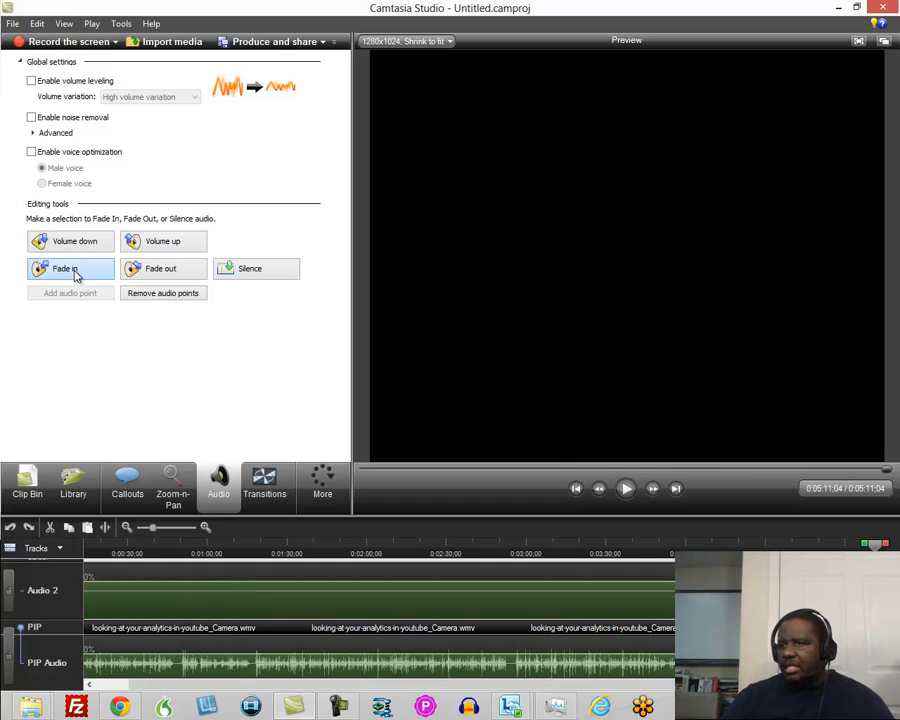
click(75, 272)
click(166, 270)
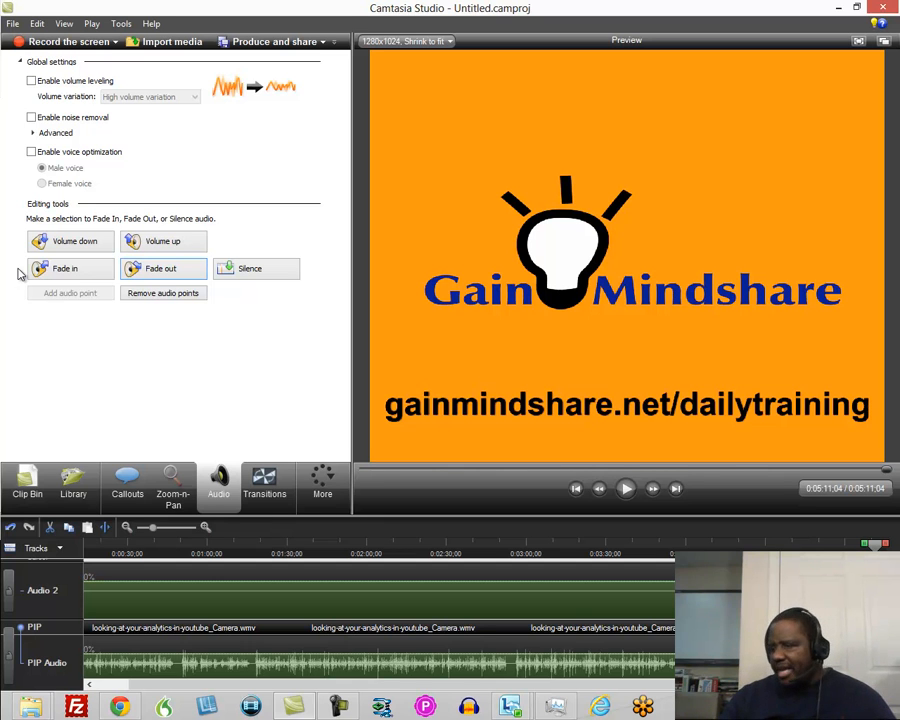
drag(152, 684, 101, 683)
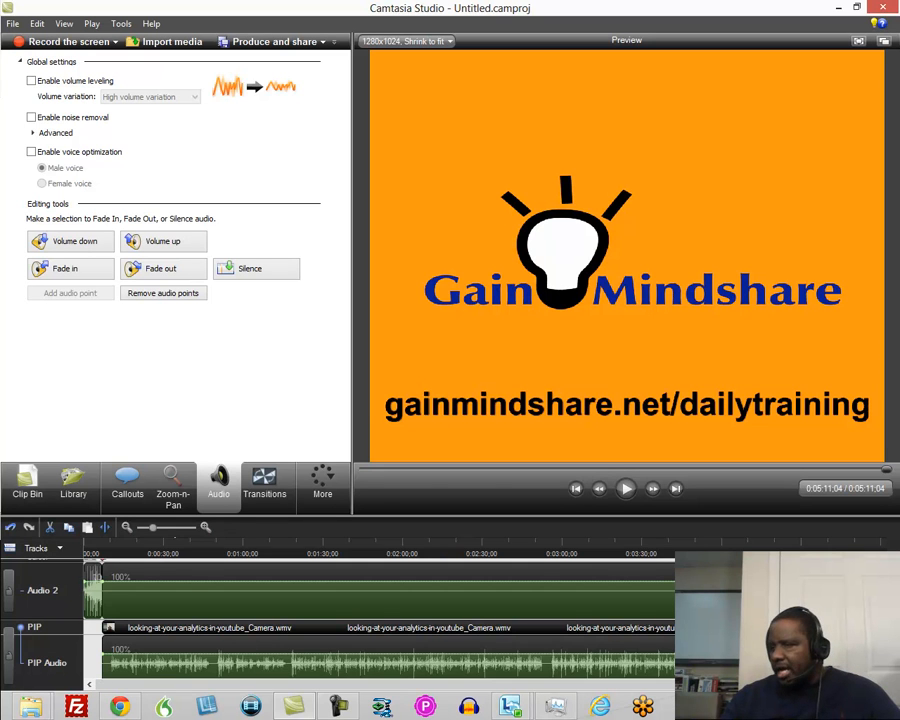
scroll(111, 600, up, 2)
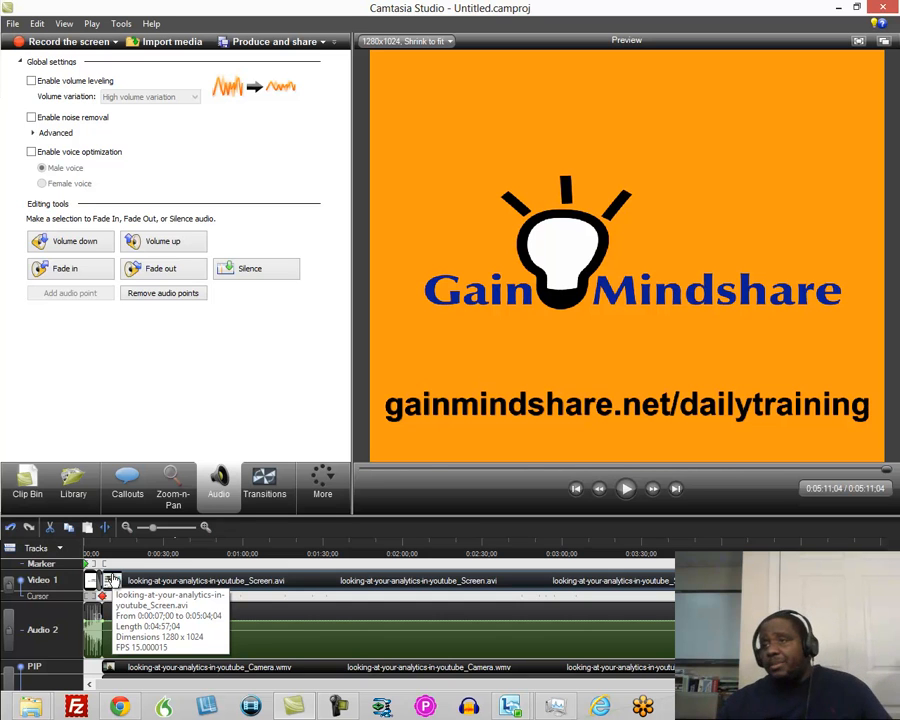
click(12, 23)
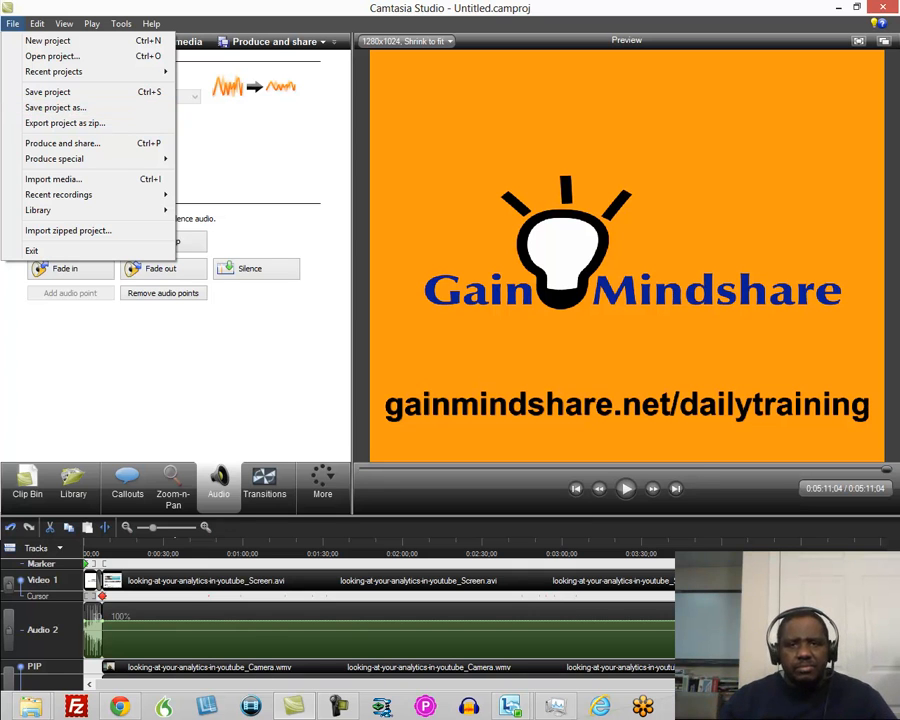
key(Escape)
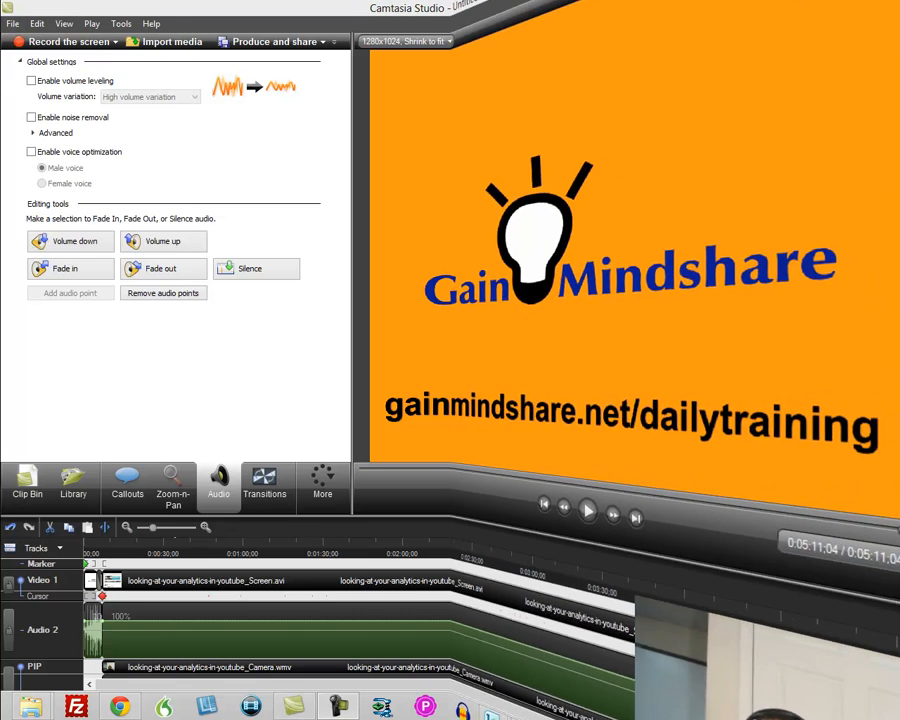